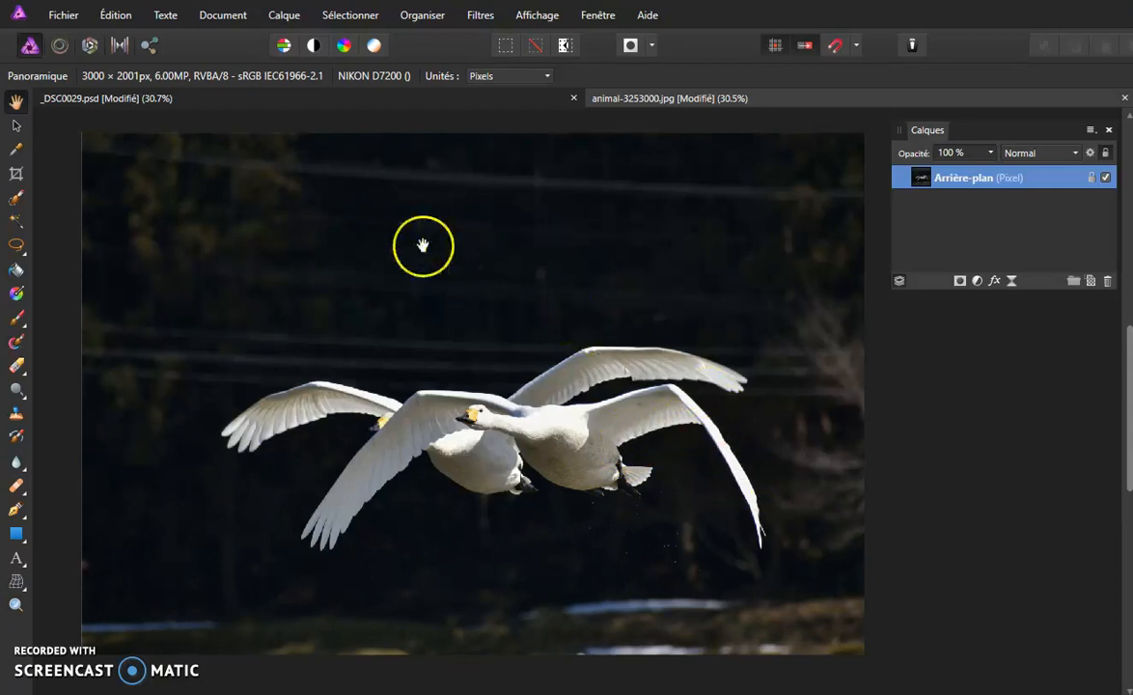
- In the animal-3253000.jpg photo, draw a rough freehand lasso selection around the whole front swan, including both wings
left_click(264, 104)
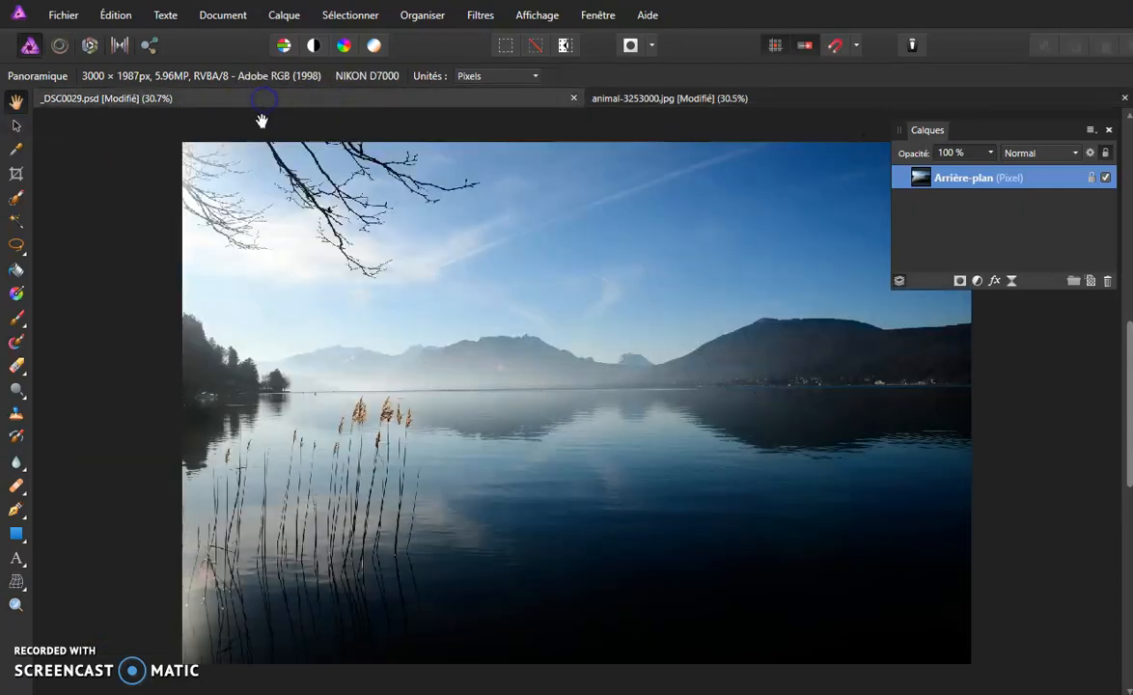
left_click(609, 101)
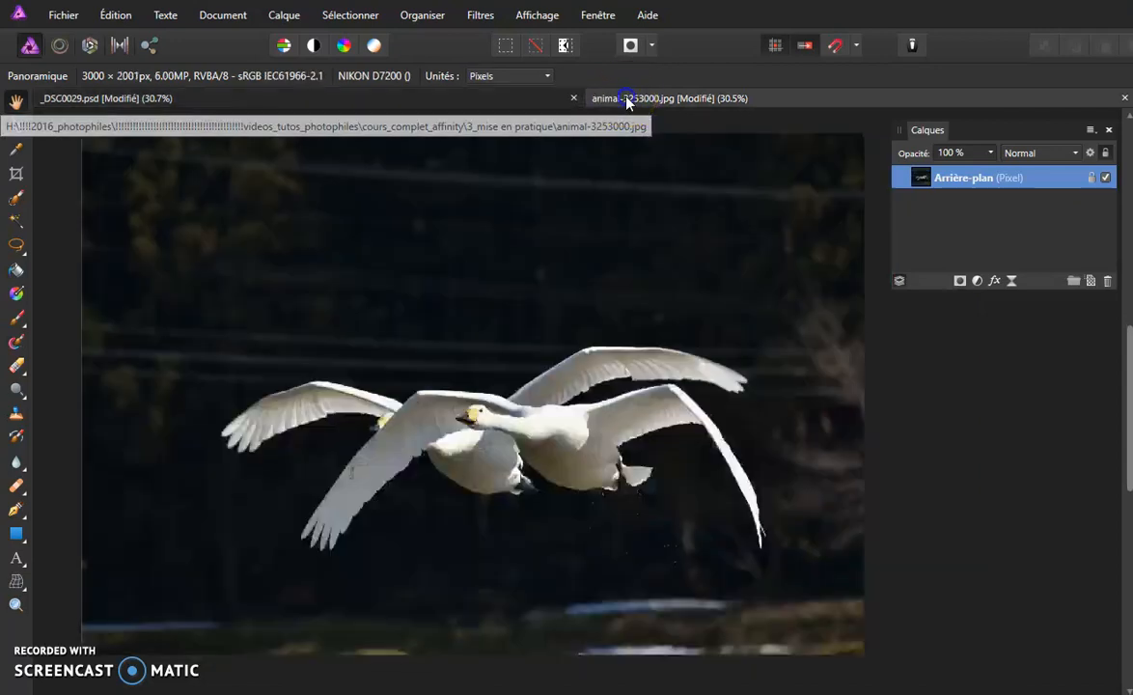
left_click(16, 244)
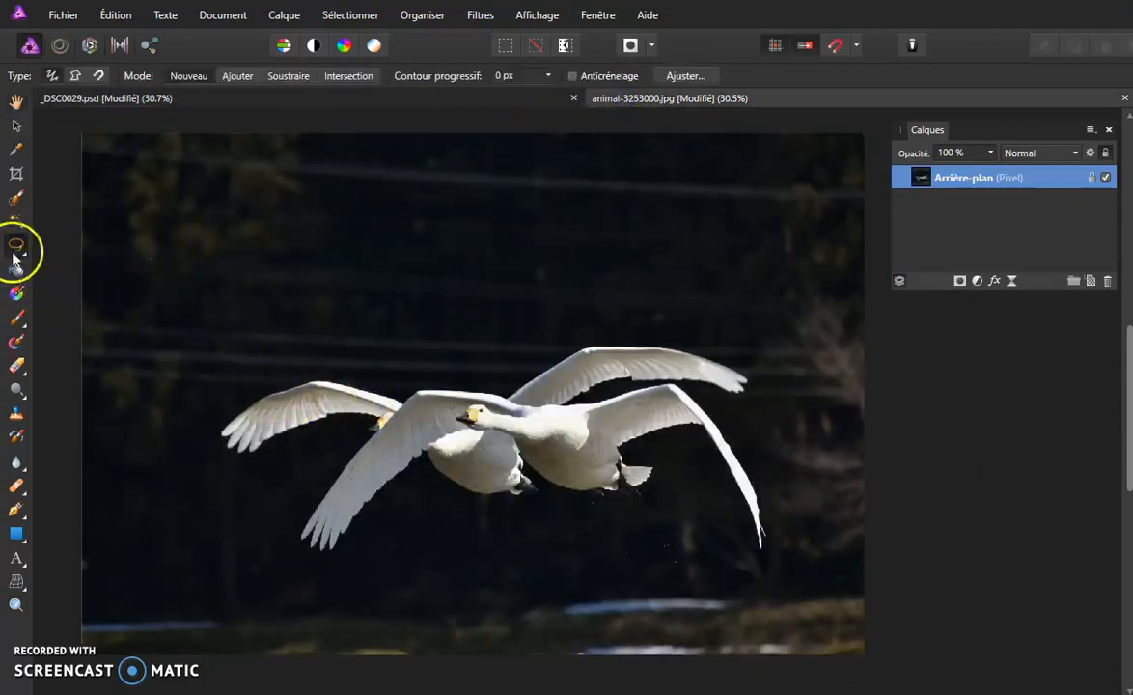
left_click(399, 381)
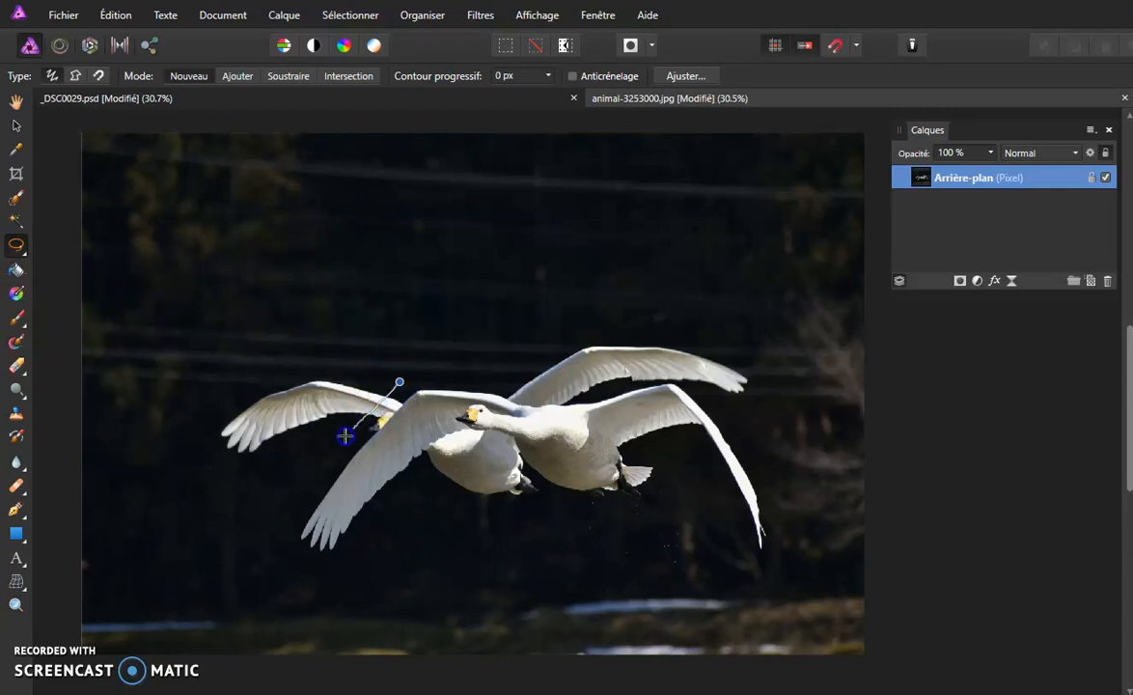
mouse_move(351, 568)
left_mouse_down()
mouse_move(449, 463)
mouse_move(482, 451)
mouse_move(561, 511)
mouse_move(608, 518)
left_mouse_up()
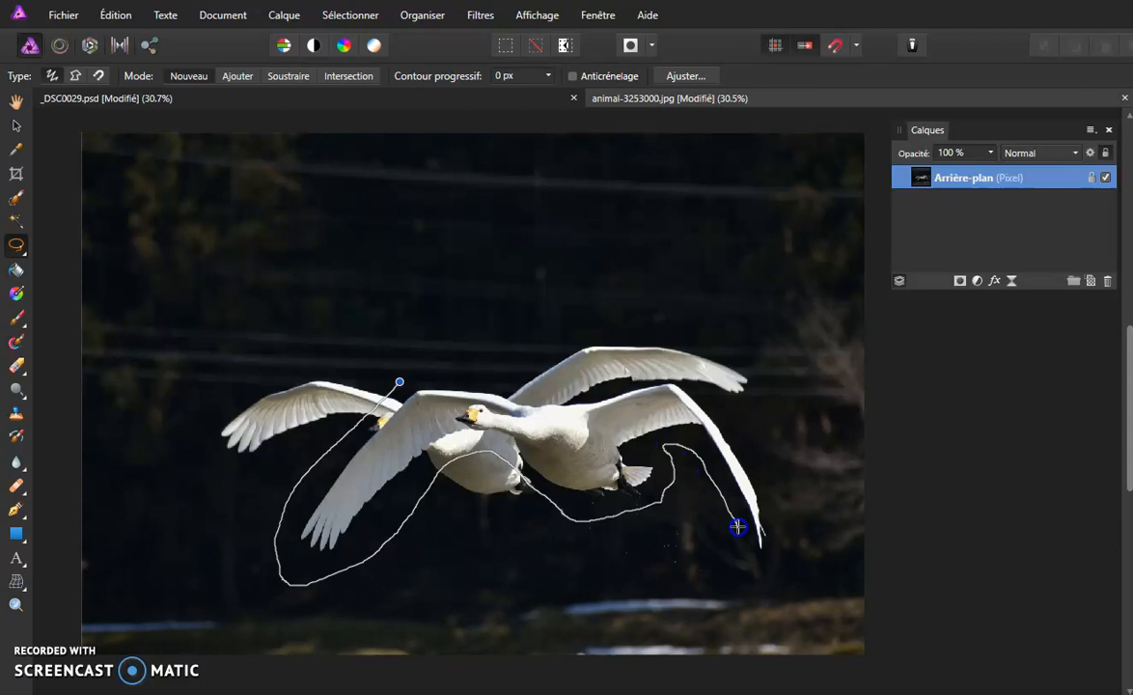
mouse_move(657, 364)
left_mouse_down()
mouse_move(604, 383)
mouse_move(398, 382)
left_mouse_up()
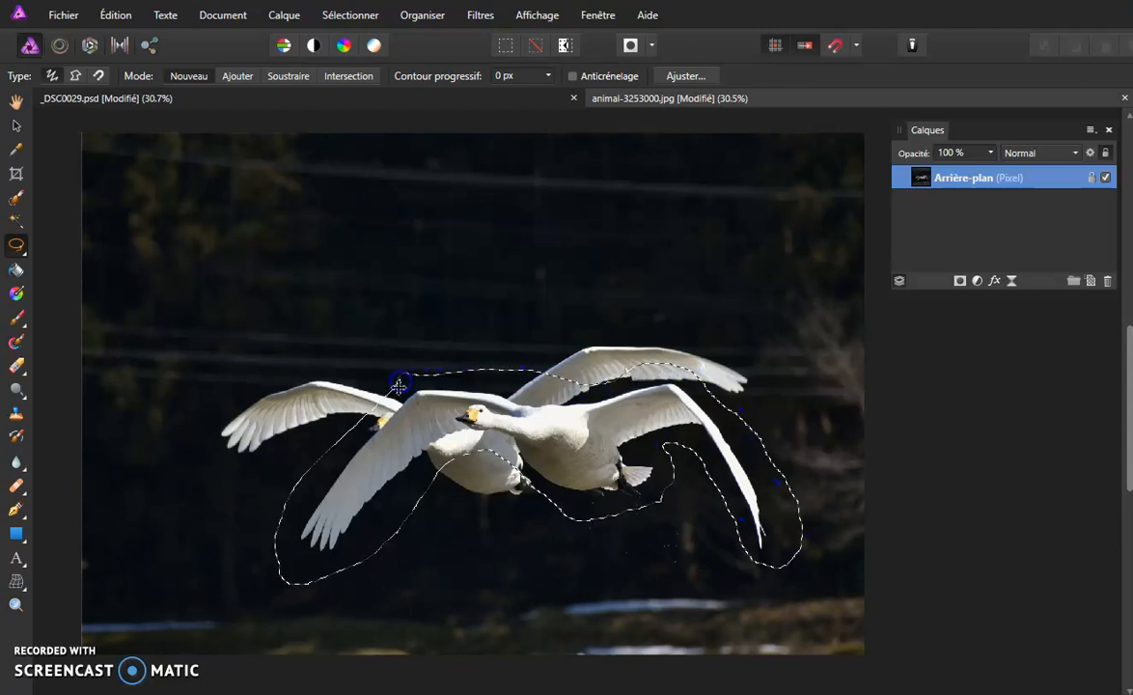
- Remove the dark background from the rough selection using the flood-selection wand with a 10 % tolerance
key("ctrl+plus")
key("ctrl+plus")
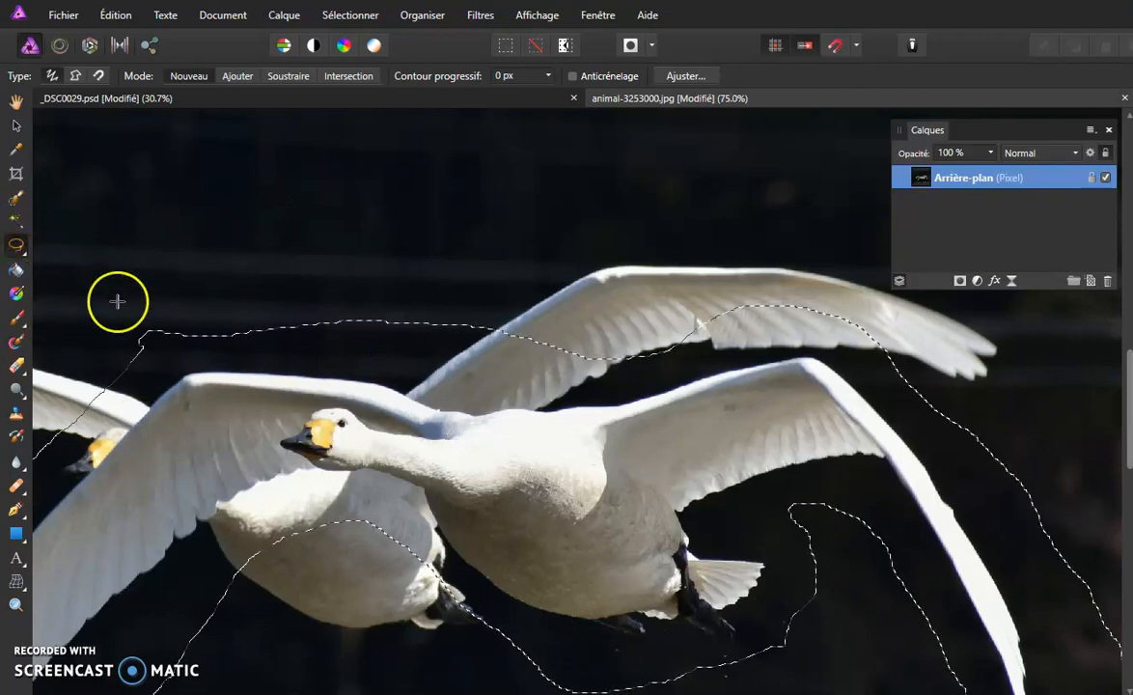
left_click(14, 222)
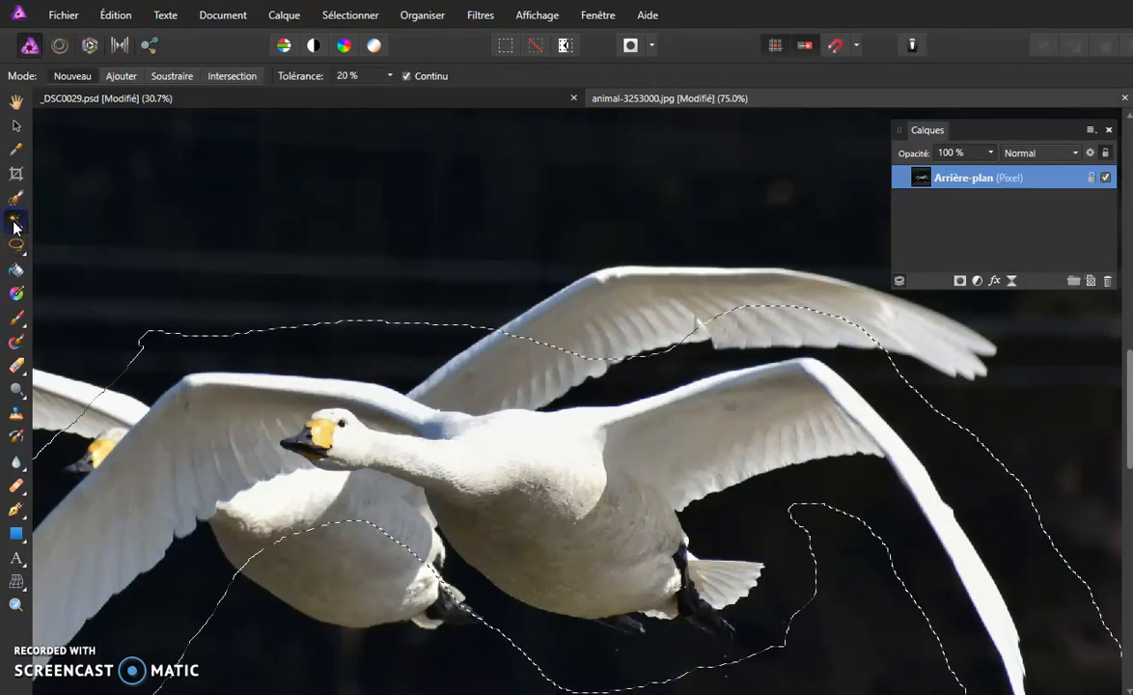
left_click(365, 78)
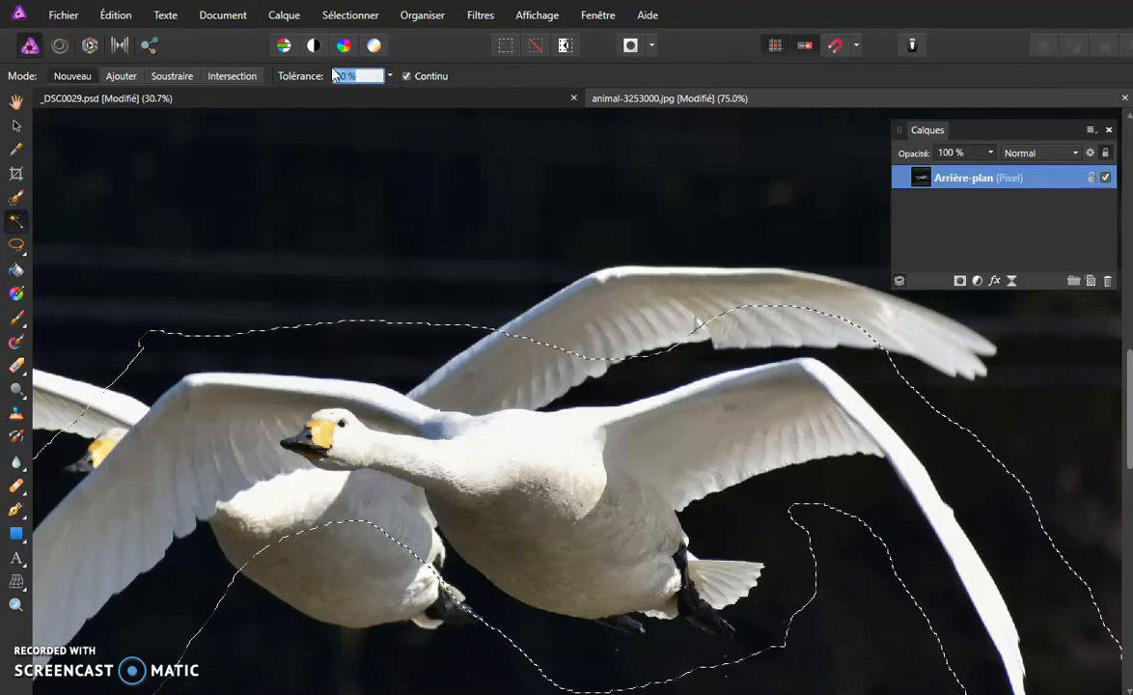
key("Return")
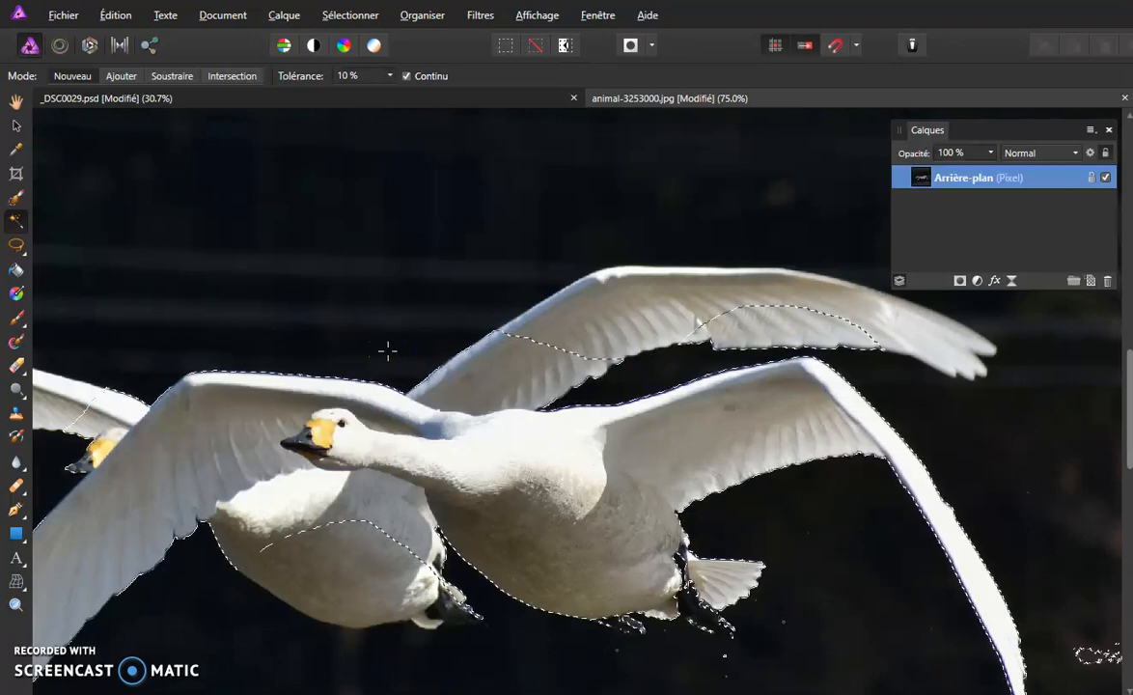
- Subtract the selected outer part of the rear swan's raised wing, above the front swan, with the freehand lasso
left_click_drag(434, 373, 585, 472)
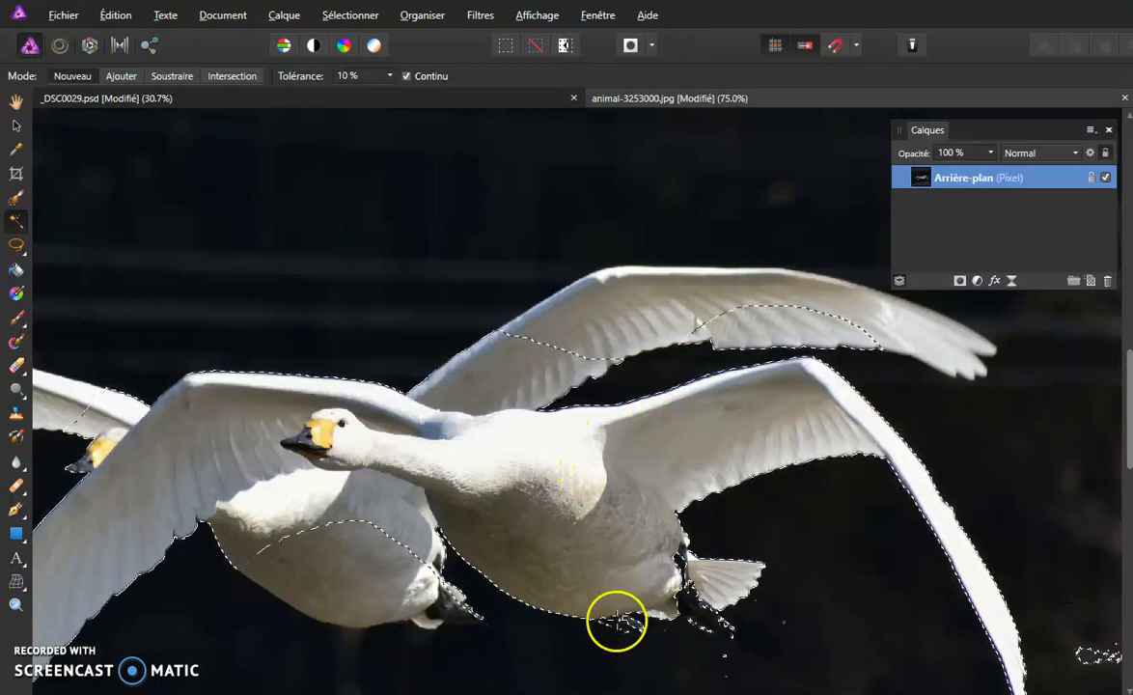
left_click_drag(387, 632, 338, 505)
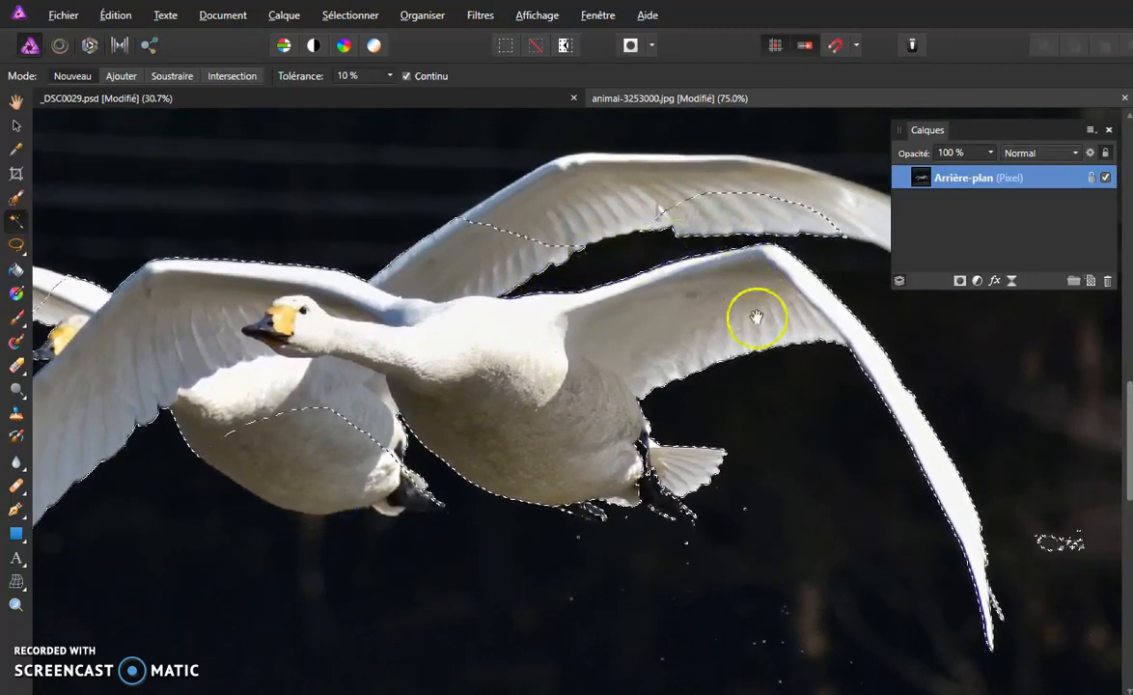
left_click_drag(749, 489, 620, 518)
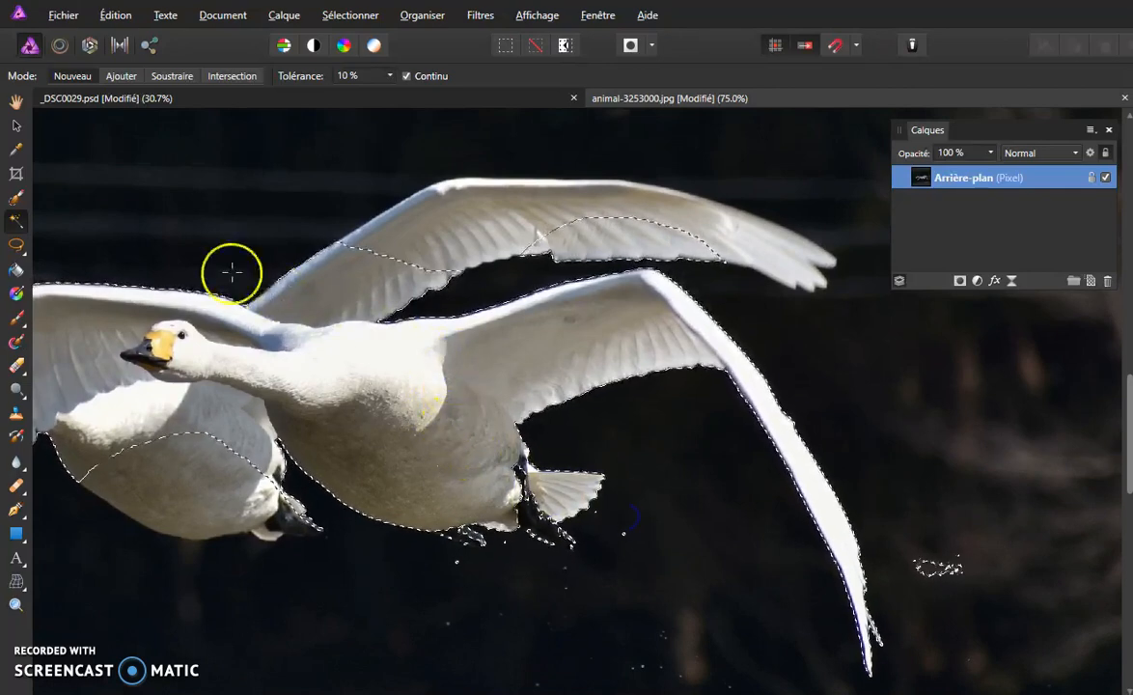
left_click(17, 247)
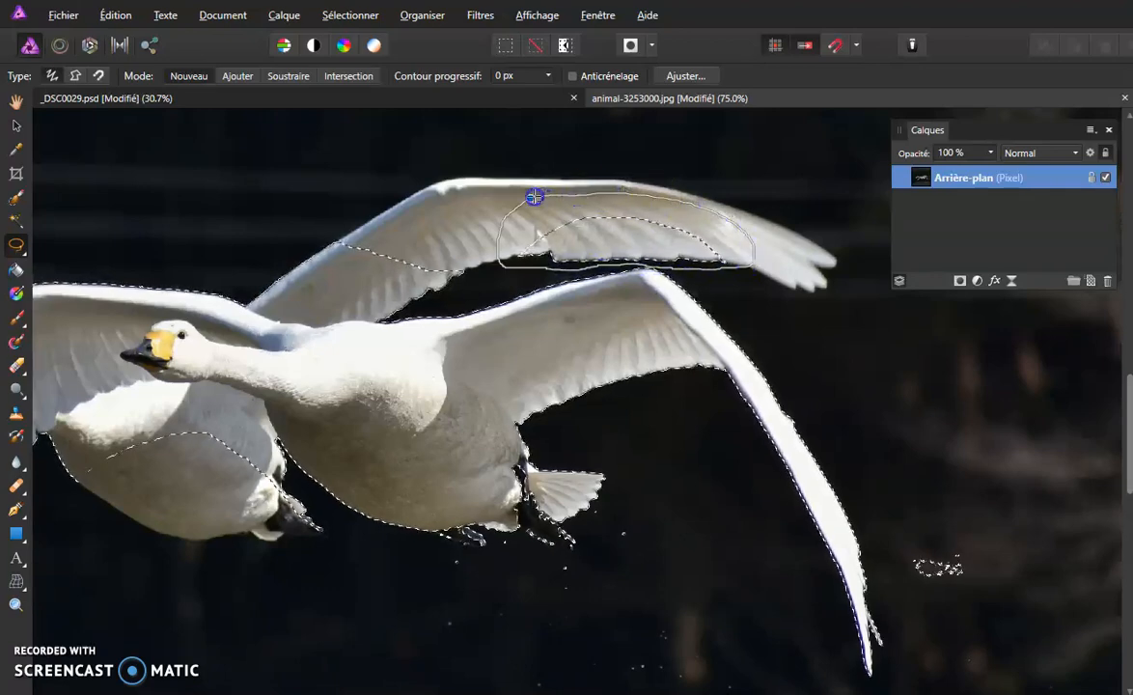
left_click_drag(529, 198, 535, 197)
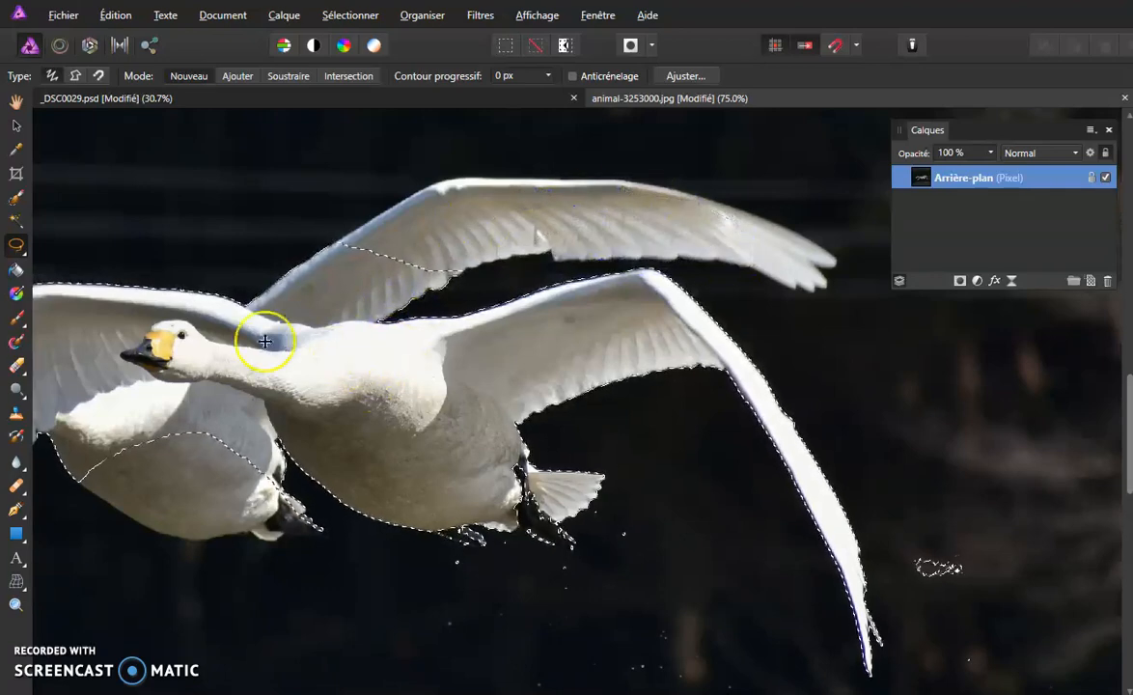
- Subtract the rest of that raised rear wing with the lasso, following the front swan's back and shoulder closely
key("ctrl+plus")
mouse_move(198, 255)
left_mouse_down()
mouse_move(184, 240)
mouse_move(227, 268)
mouse_move(152, 263)
left_mouse_up()
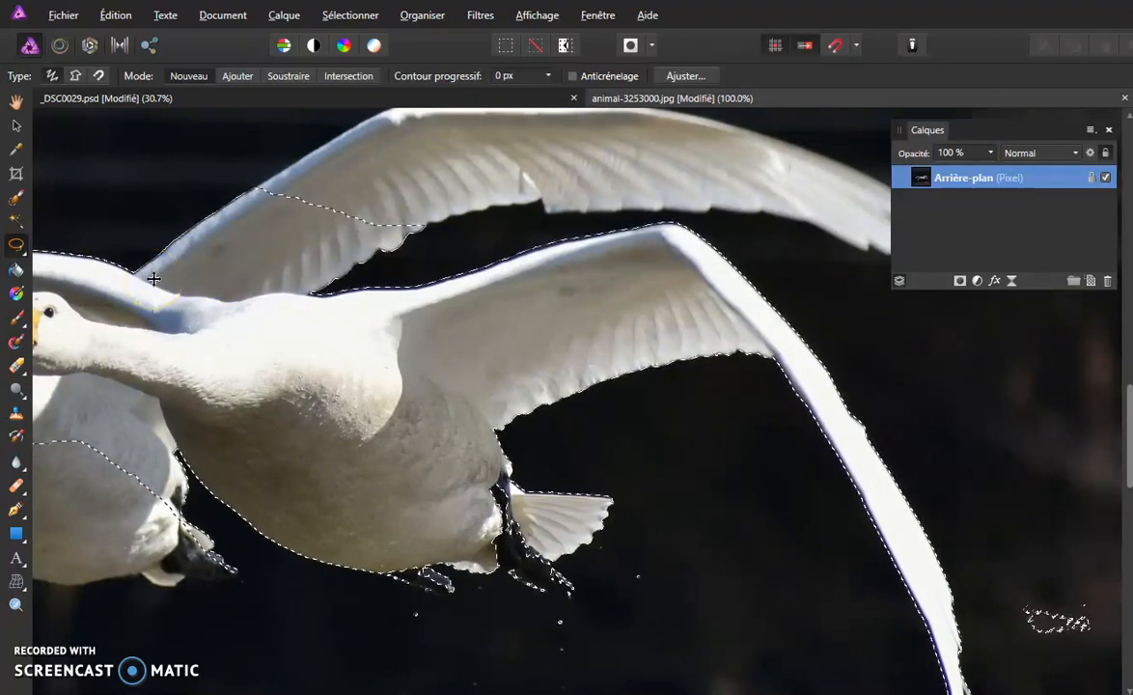
key("ctrl+plus")
left_click_drag(228, 278, 448, 437)
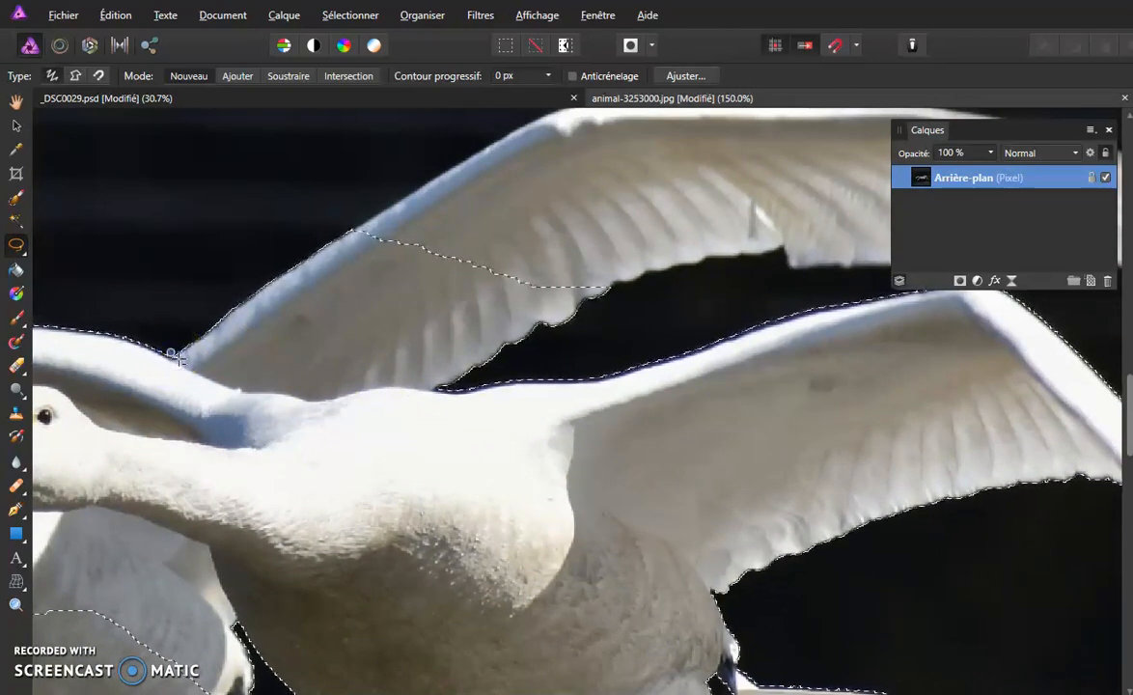
mouse_move(198, 367)
left_mouse_down()
mouse_move(320, 399)
mouse_move(529, 373)
mouse_move(624, 344)
mouse_move(669, 281)
mouse_move(615, 208)
mouse_move(464, 194)
mouse_move(260, 234)
mouse_move(188, 303)
mouse_move(178, 349)
left_mouse_up()
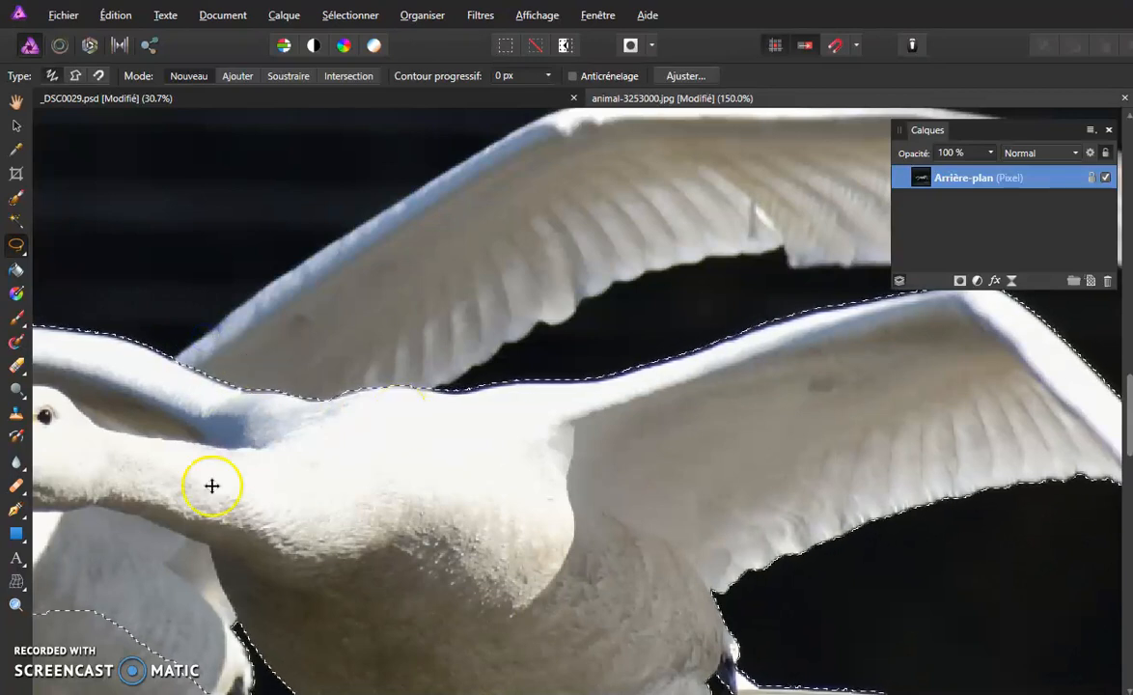
- Subtract the rear swan's head and its other wing from the selection, following the edge of the front swan's wing
mouse_move(162, 501)
left_mouse_down()
mouse_move(380, 457)
mouse_move(678, 353)
left_mouse_up()
mouse_move(197, 465)
left_mouse_down()
mouse_move(460, 417)
mouse_move(534, 481)
left_mouse_up()
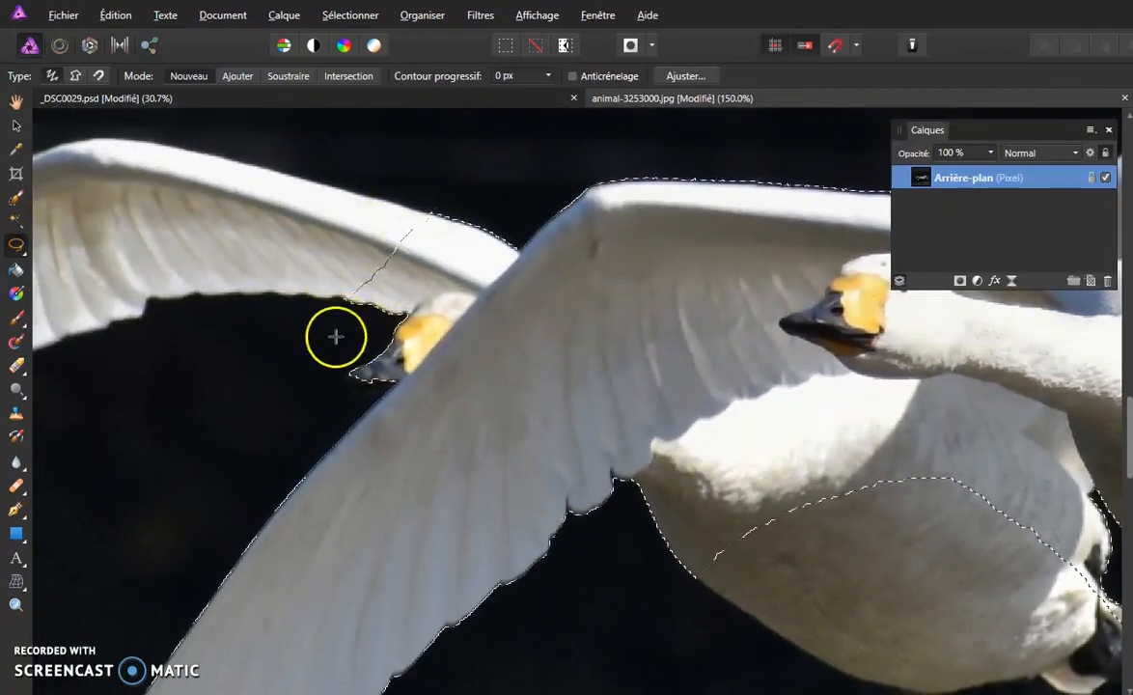
mouse_move(318, 384)
left_mouse_down()
mouse_move(340, 403)
mouse_move(416, 369)
mouse_move(527, 237)
mouse_move(514, 204)
mouse_move(427, 213)
mouse_move(354, 272)
mouse_move(318, 385)
left_mouse_up()
mouse_move(443, 297)
left_mouse_down()
mouse_move(426, 340)
mouse_move(443, 339)
mouse_move(498, 280)
mouse_move(427, 283)
left_mouse_up()
- Remove the rear swan's bright white breast patch from the selection with the flood-selection wand at 10 % tolerance
mouse_move(670, 546)
left_mouse_down()
mouse_move(655, 559)
mouse_move(481, 319)
mouse_move(271, 389)
mouse_move(332, 383)
left_mouse_up()
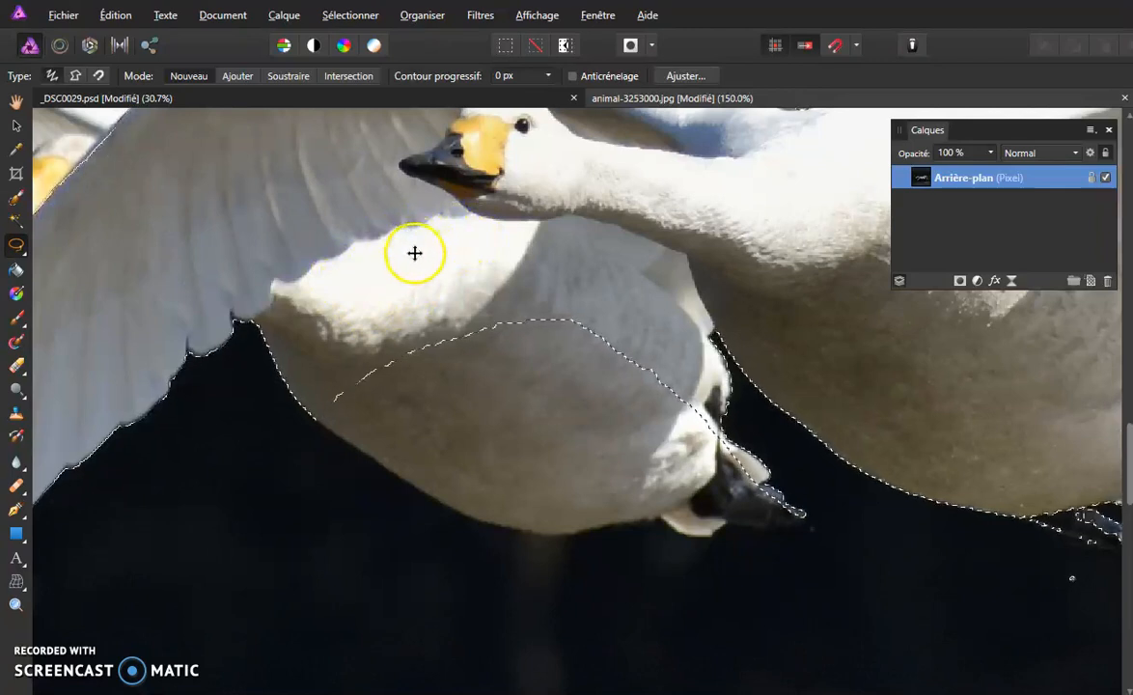
left_click(15, 220)
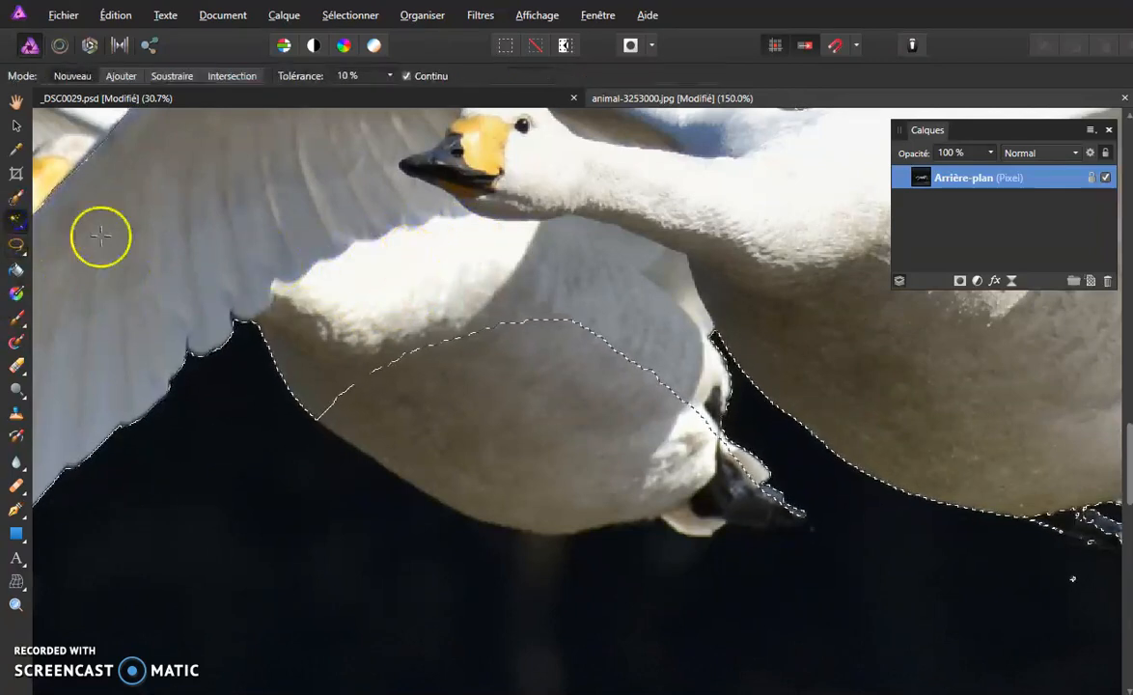
left_click(378, 281)
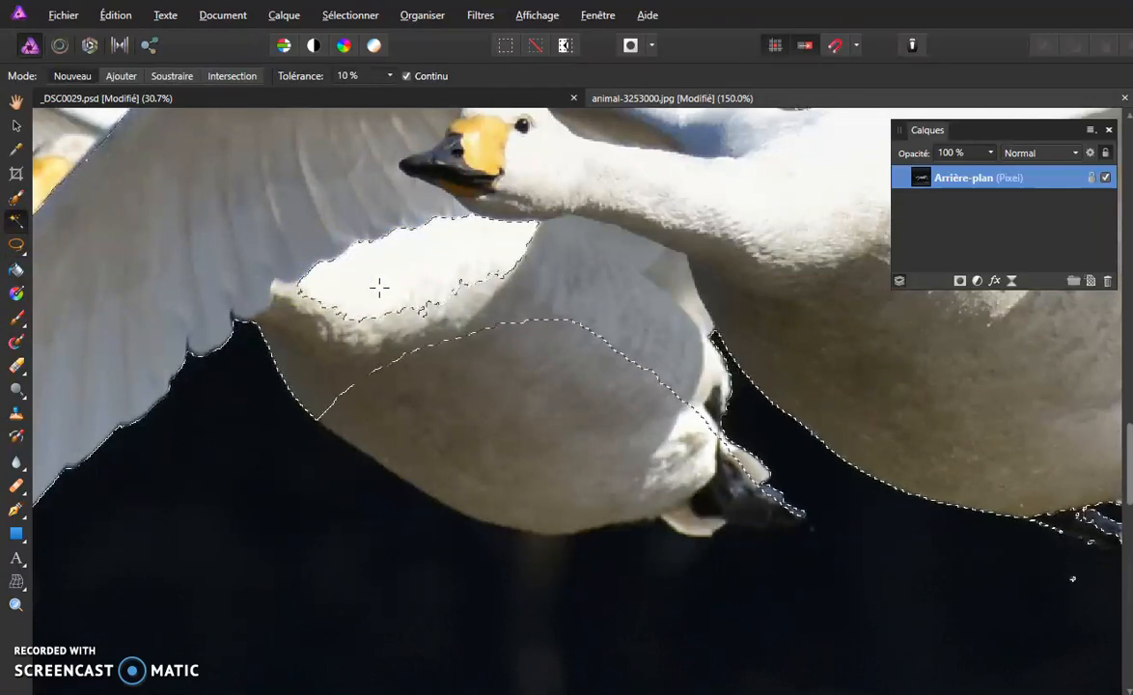
key("ctrl+0")
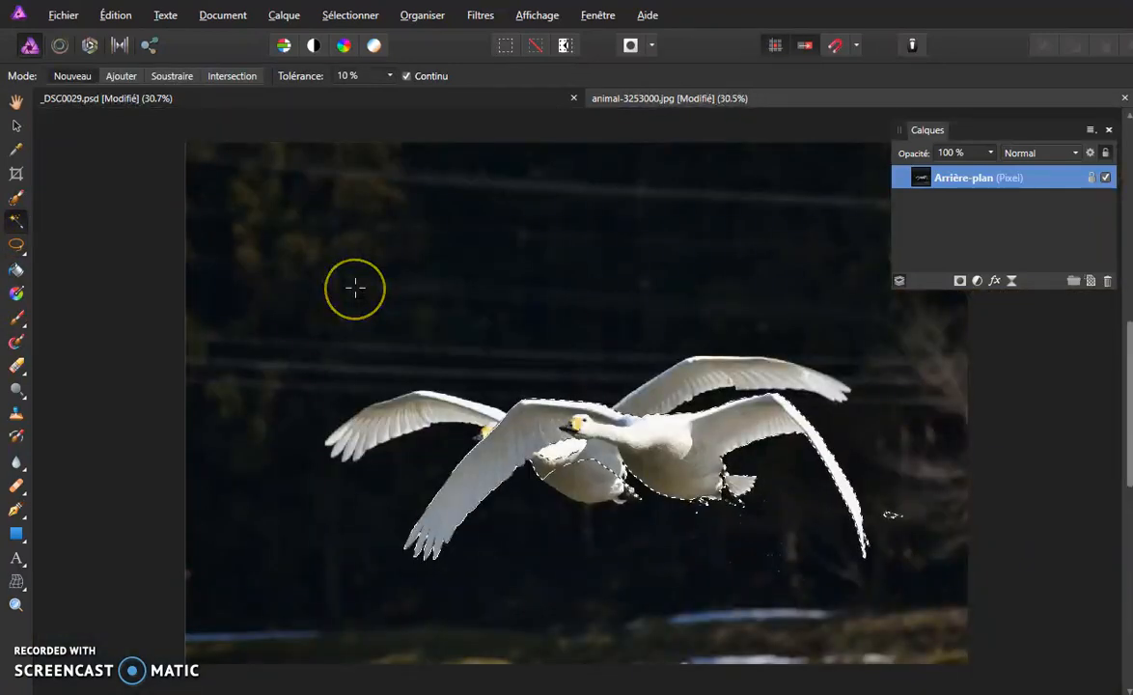
- Subtract the rest of the rear swan's body and feet with the lasso, tracing beneath the front swan's wing, neck and belly
key("ctrl+plus")
key("ctrl+plus")
key("ctrl+plus")
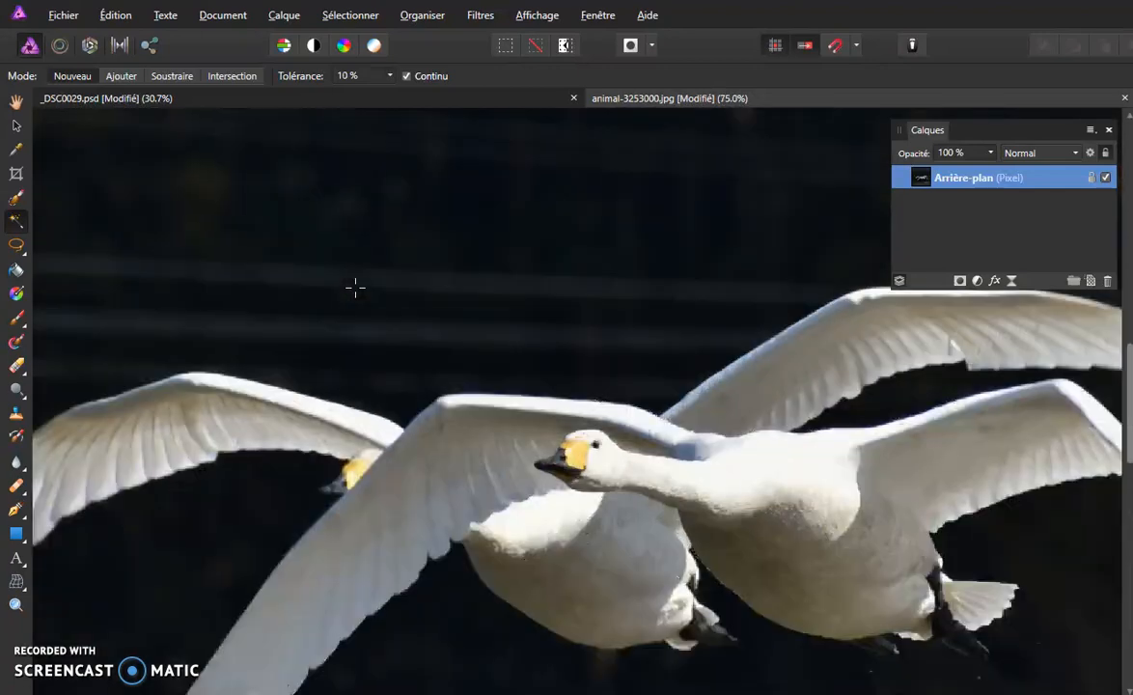
key("ctrl+plus")
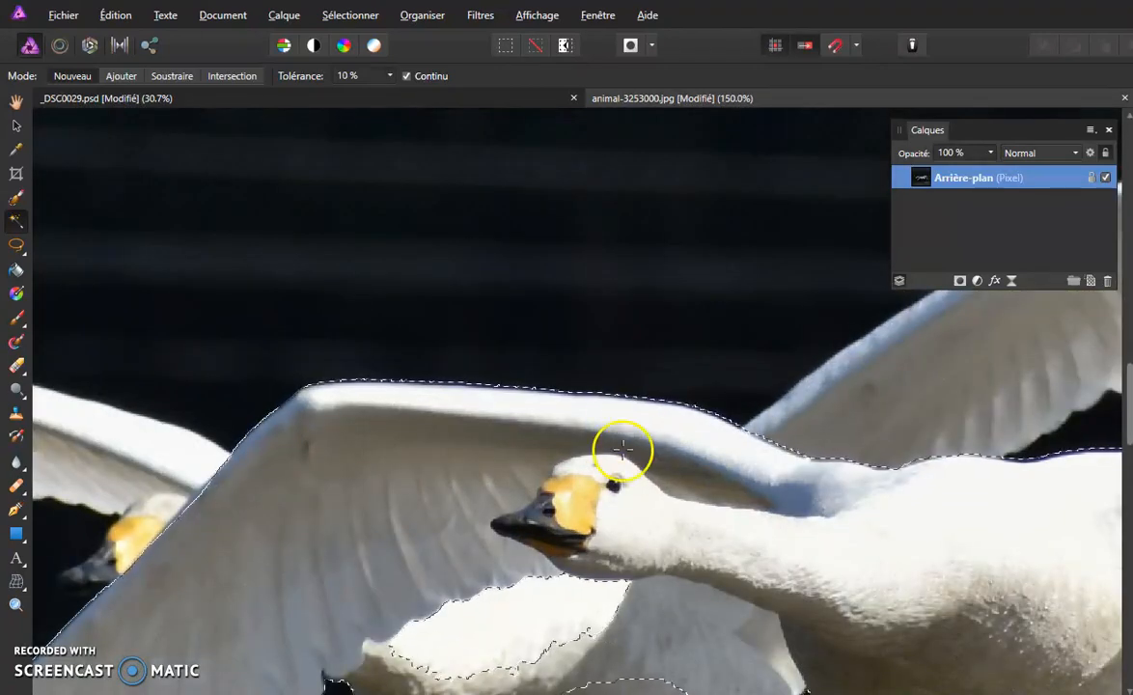
left_click_drag(481, 531, 343, 246)
left_click_drag(366, 351, 329, 309)
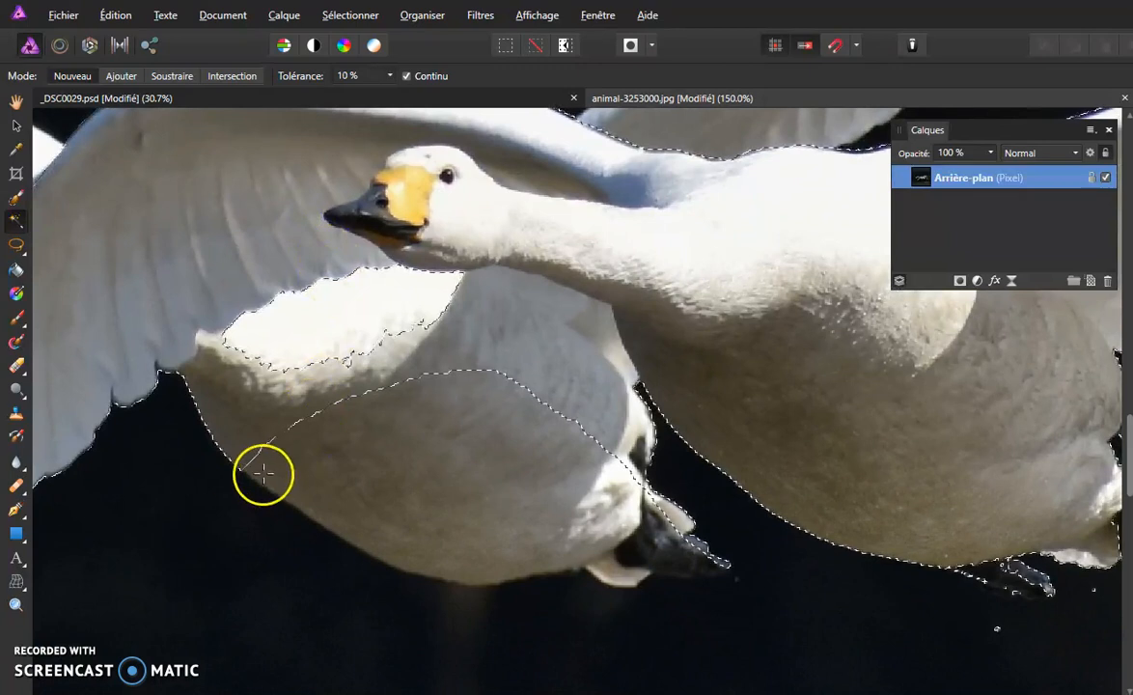
left_click(218, 431)
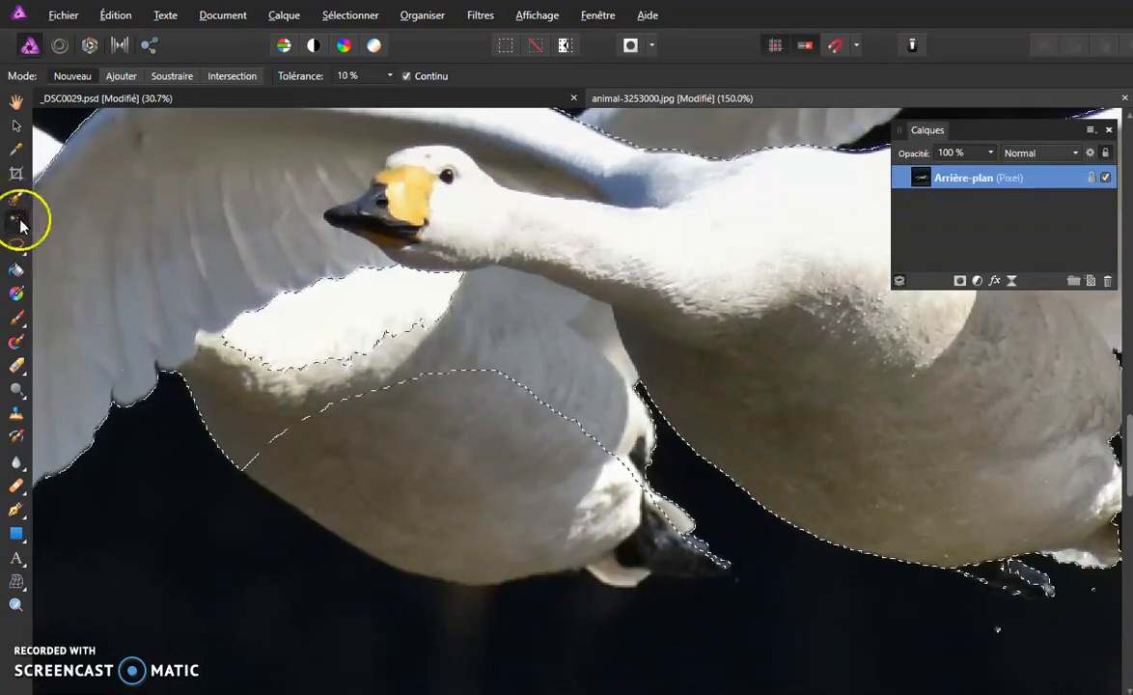
left_click(16, 244)
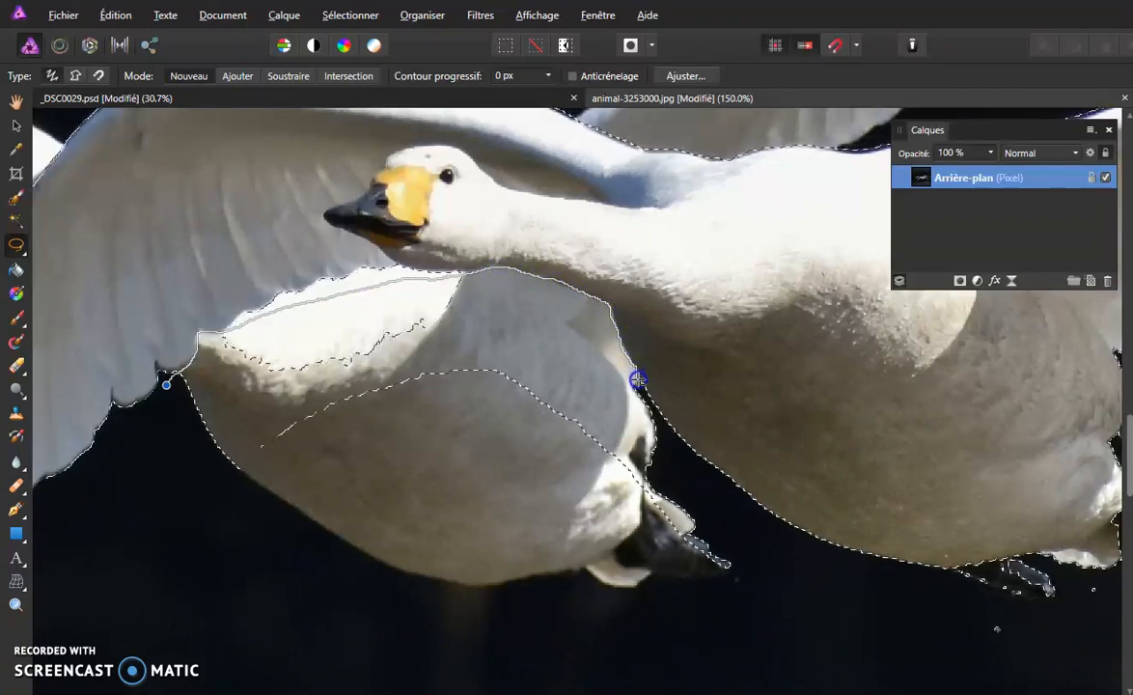
mouse_move(741, 537)
left_mouse_down()
mouse_move(693, 630)
mouse_move(470, 622)
mouse_move(220, 543)
mouse_move(172, 444)
mouse_move(167, 388)
left_mouse_up()
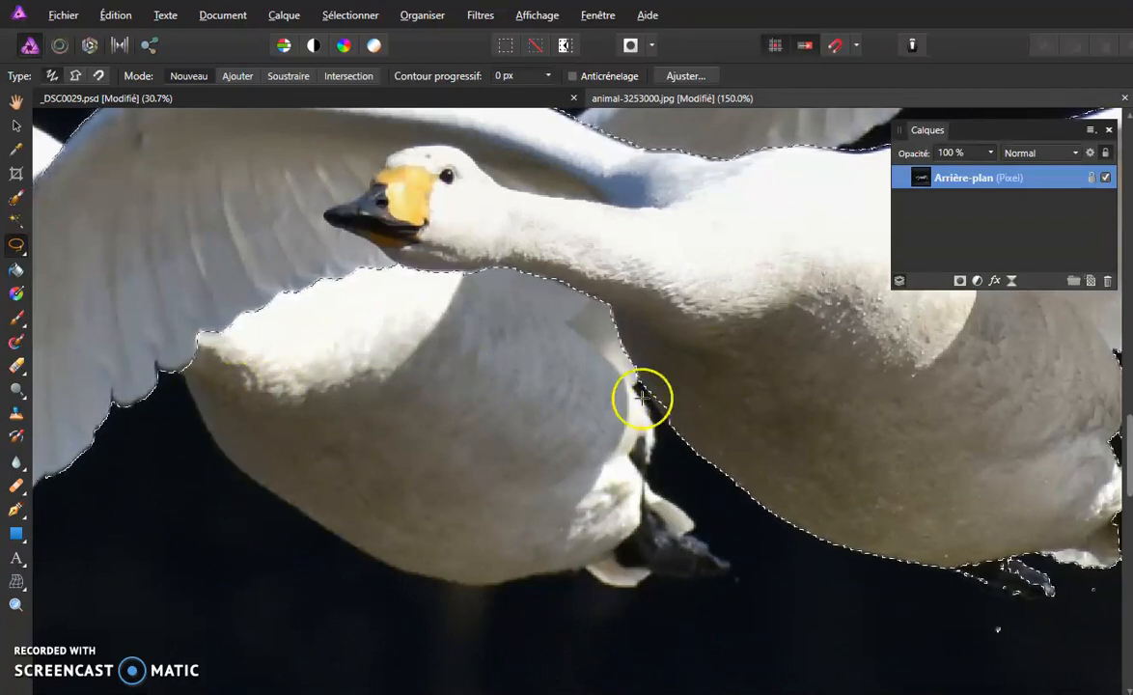
- Refine the selection edge where the front swan's belly meets the rear swan, and add the front swan's two dark feet
scroll(685, 392, "up", 2)
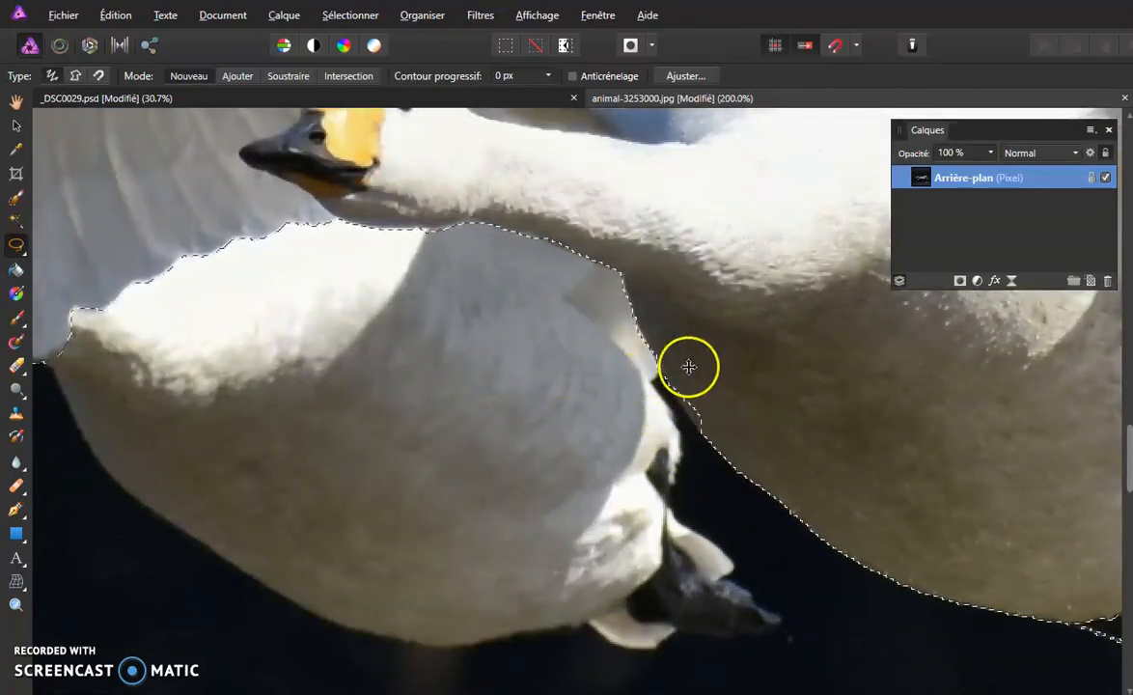
mouse_move(681, 373)
left_mouse_down()
mouse_move(694, 426)
mouse_move(722, 429)
mouse_move(682, 383)
left_mouse_up()
left_click_drag(917, 538, 354, 322)
mouse_move(507, 334)
left_mouse_down()
mouse_move(374, 354)
mouse_move(359, 471)
mouse_move(164, 480)
mouse_move(160, 336)
left_mouse_up()
left_click_drag(207, 440, 411, 381)
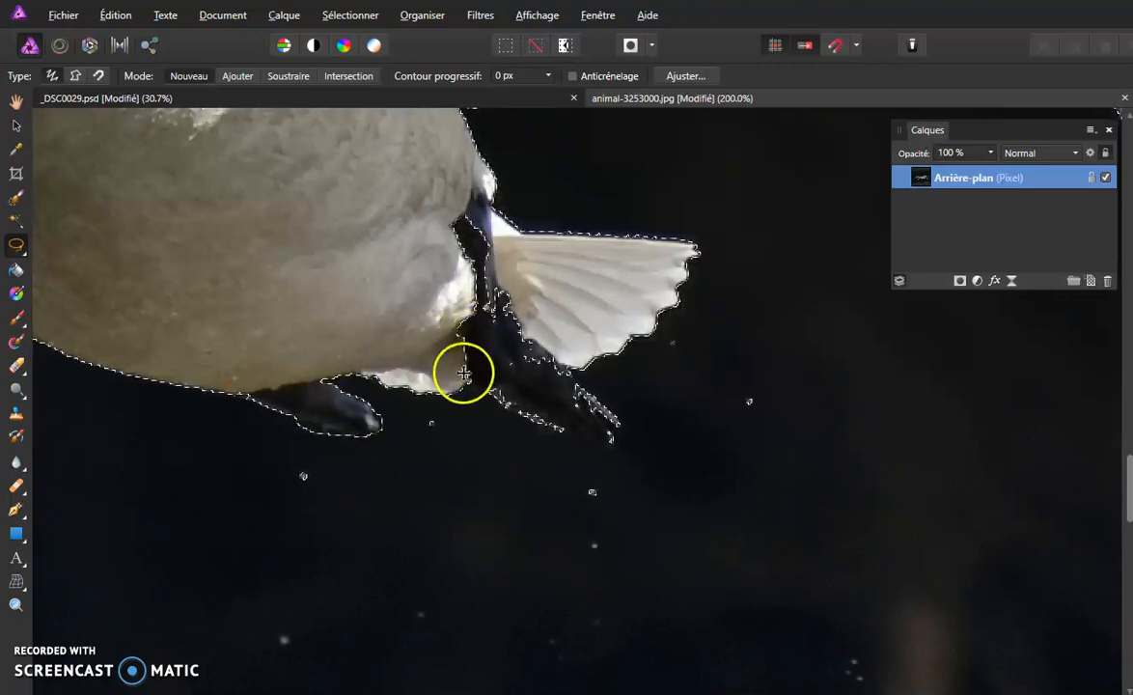
mouse_move(508, 405)
left_mouse_down()
mouse_move(609, 435)
mouse_move(543, 354)
mouse_move(509, 259)
mouse_move(465, 210)
mouse_move(384, 268)
mouse_move(452, 372)
left_mouse_up()
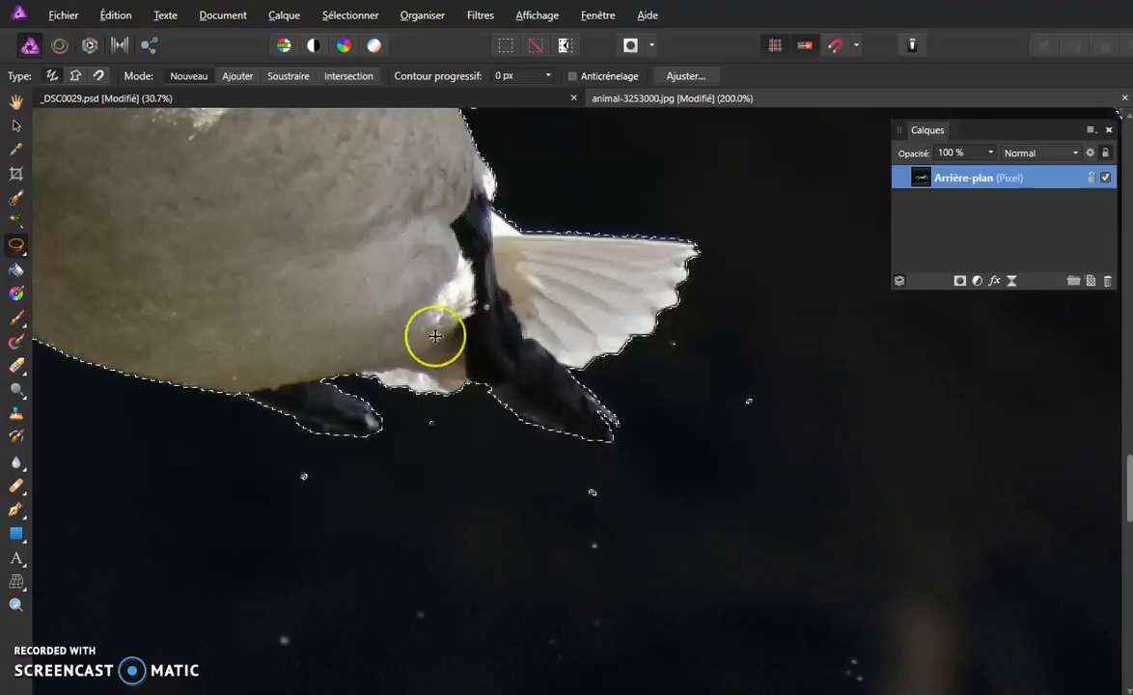
- Inspect the selection outline around the whole front swan, from its wing tips to its feet and tail
key("ctrl+0")
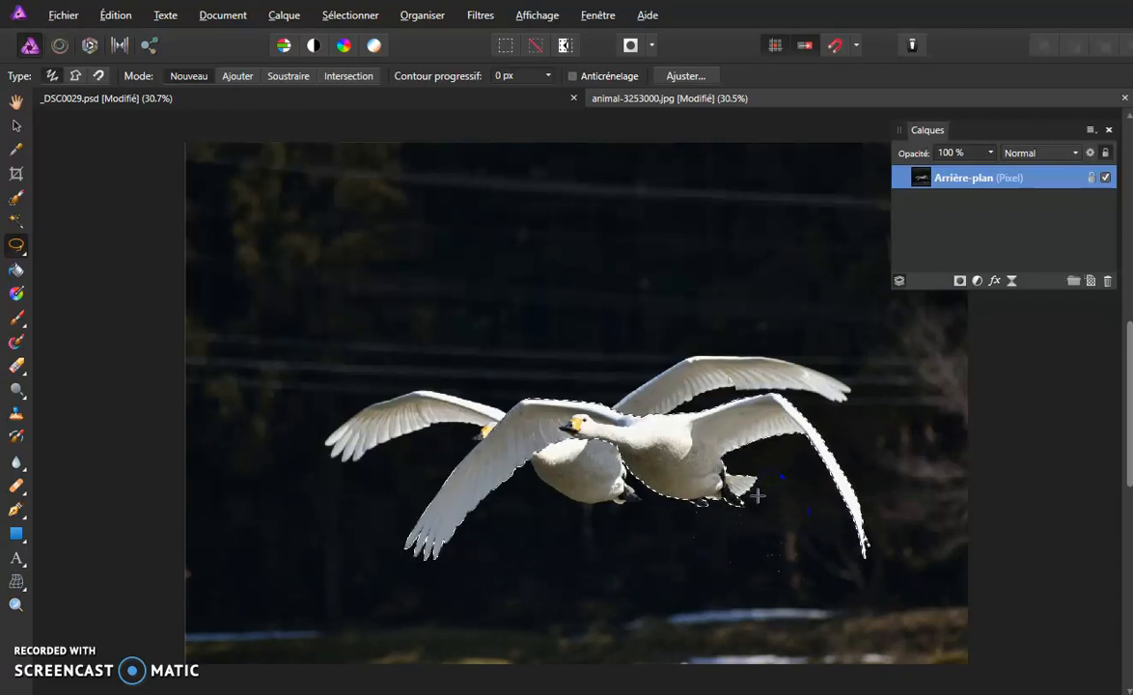
key("ctrl+plus")
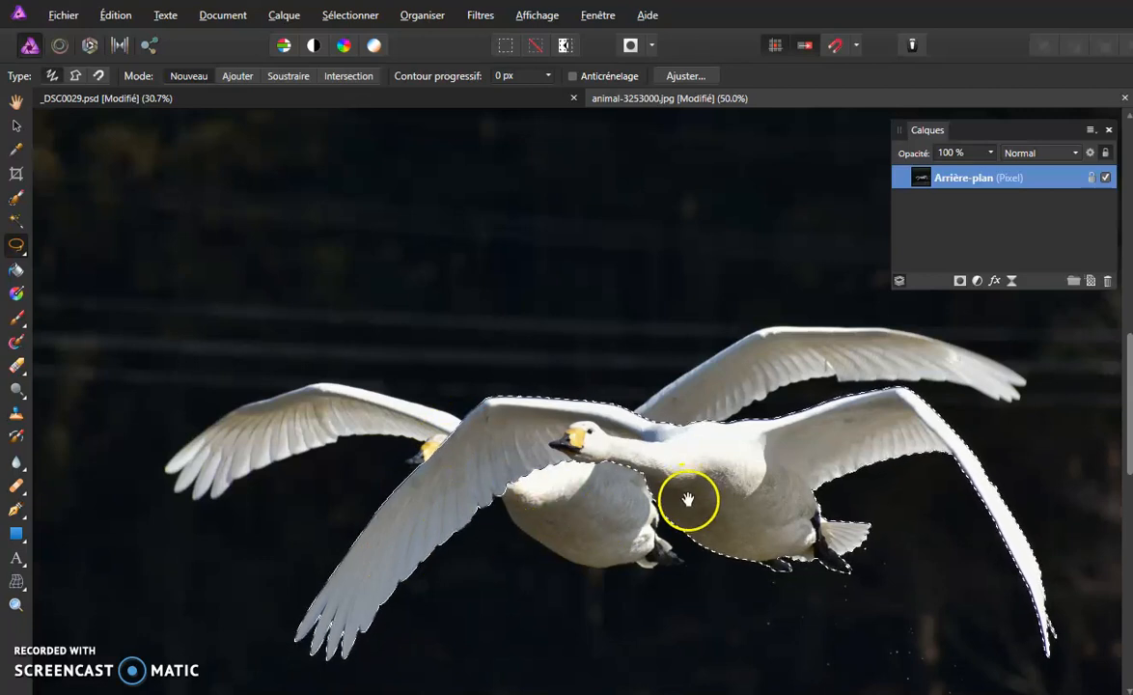
left_click_drag(682, 497, 468, 369)
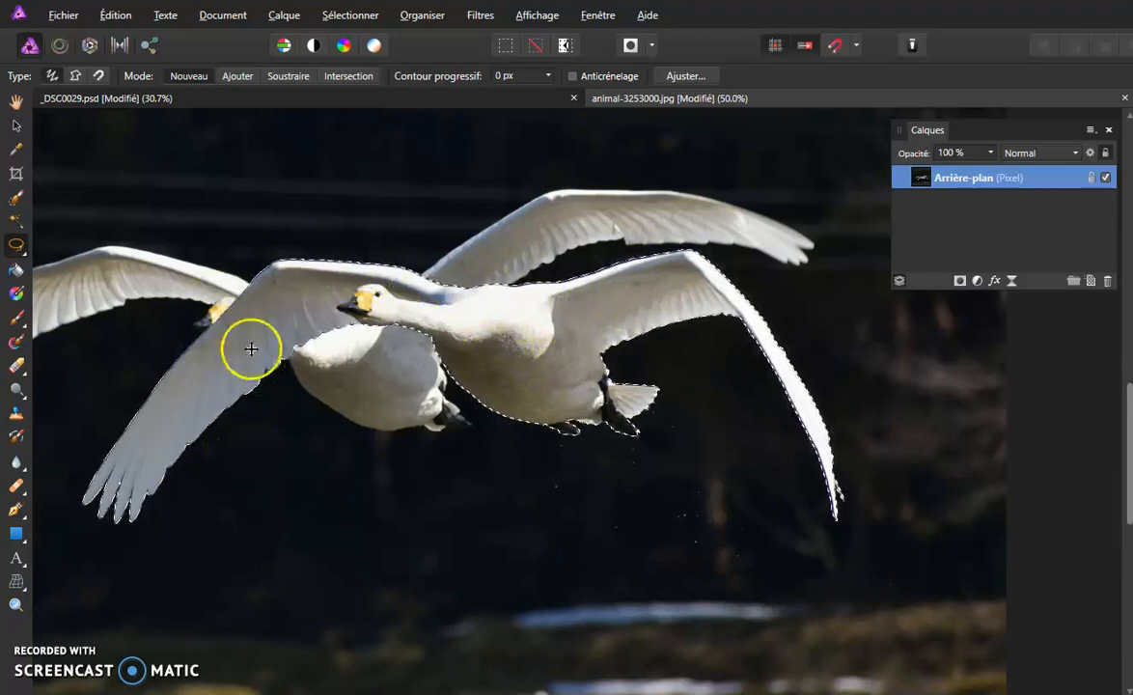
- Contract the selection around the front swan by 3 px with Grow/Shrink, leaving the circular option off
left_click(346, 17)
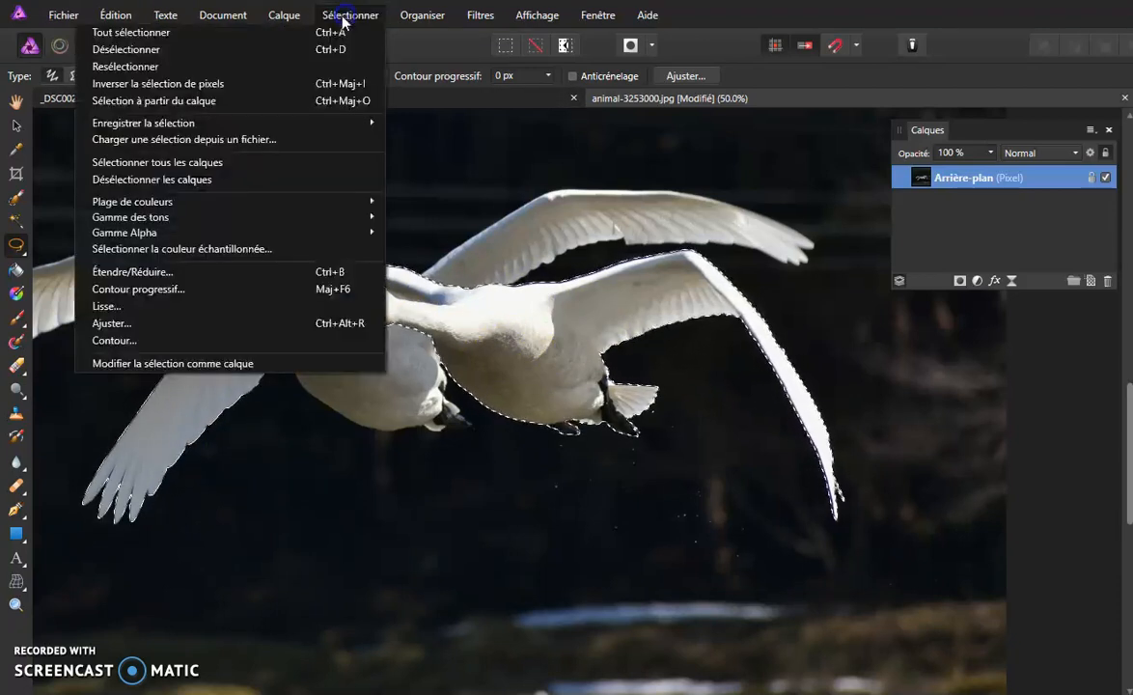
left_click(278, 276)
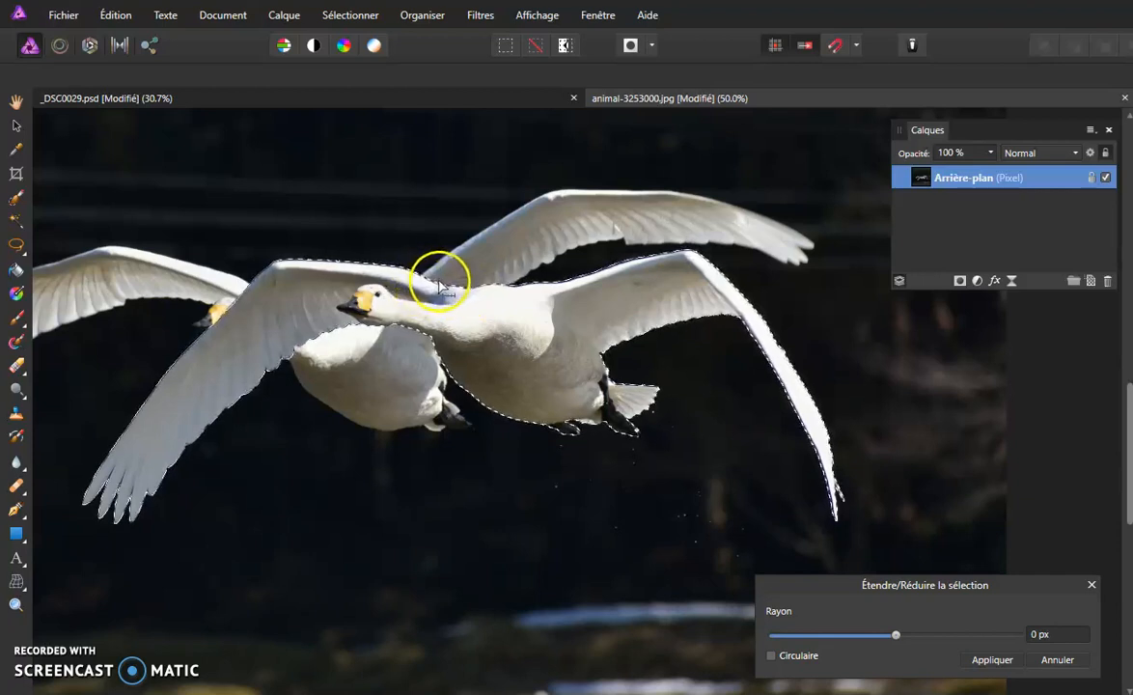
key("ctrl+plus")
key("ctrl+plus")
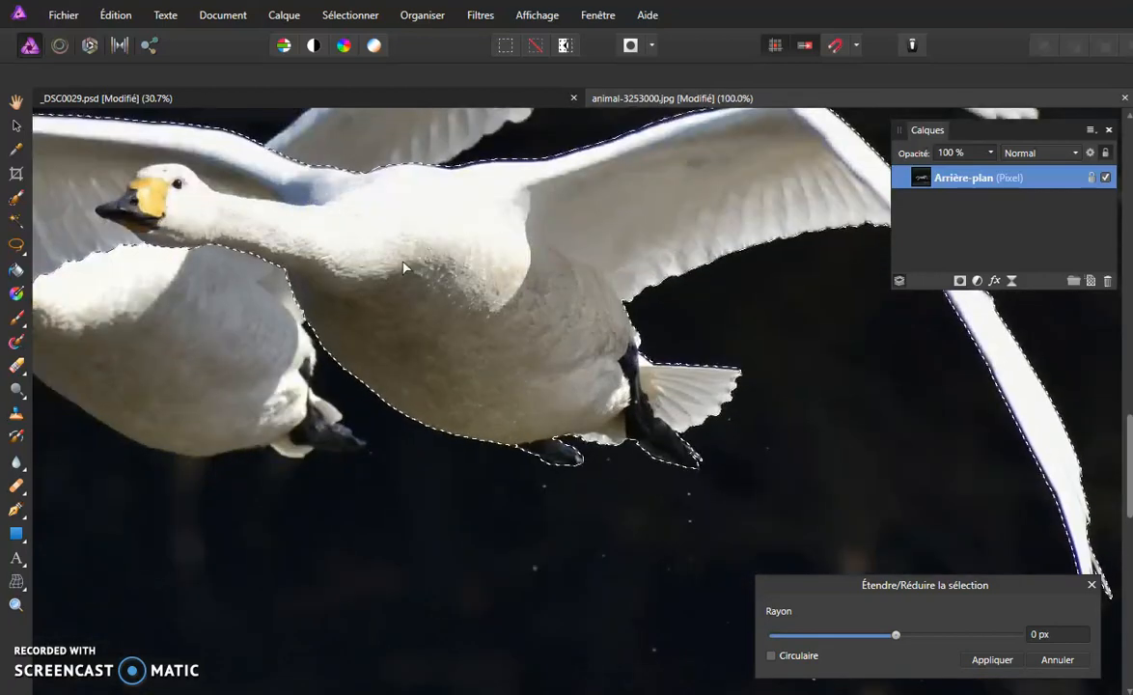
left_click_drag(527, 225, 514, 303)
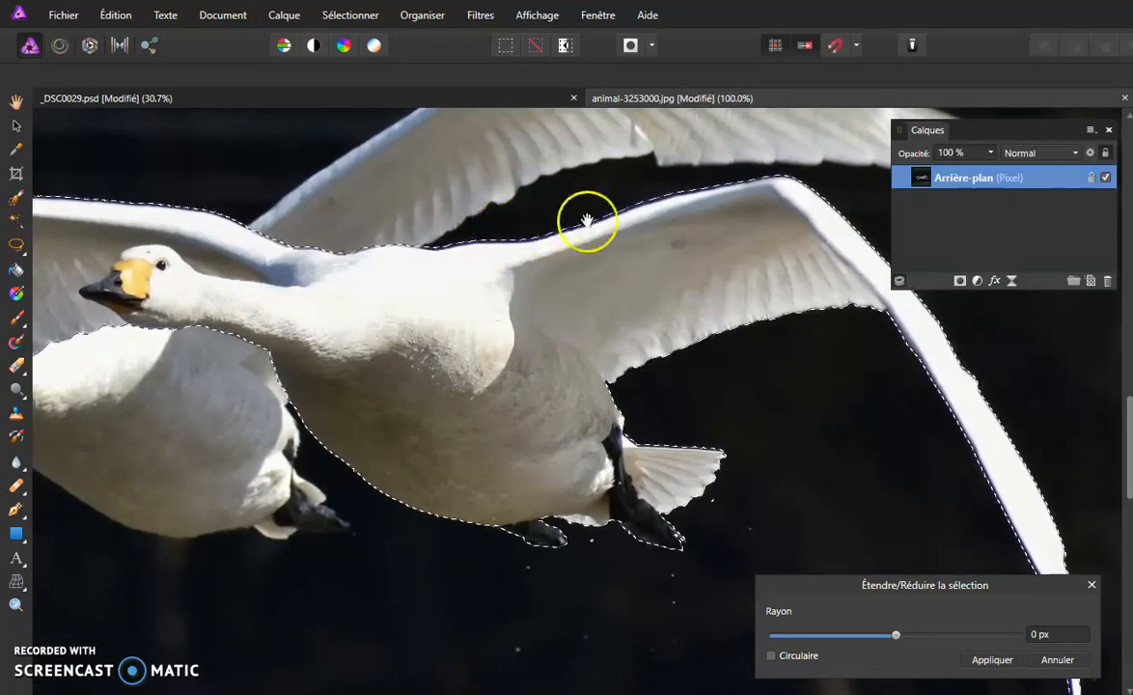
left_click_drag(896, 637, 896, 637)
left_click(1062, 634)
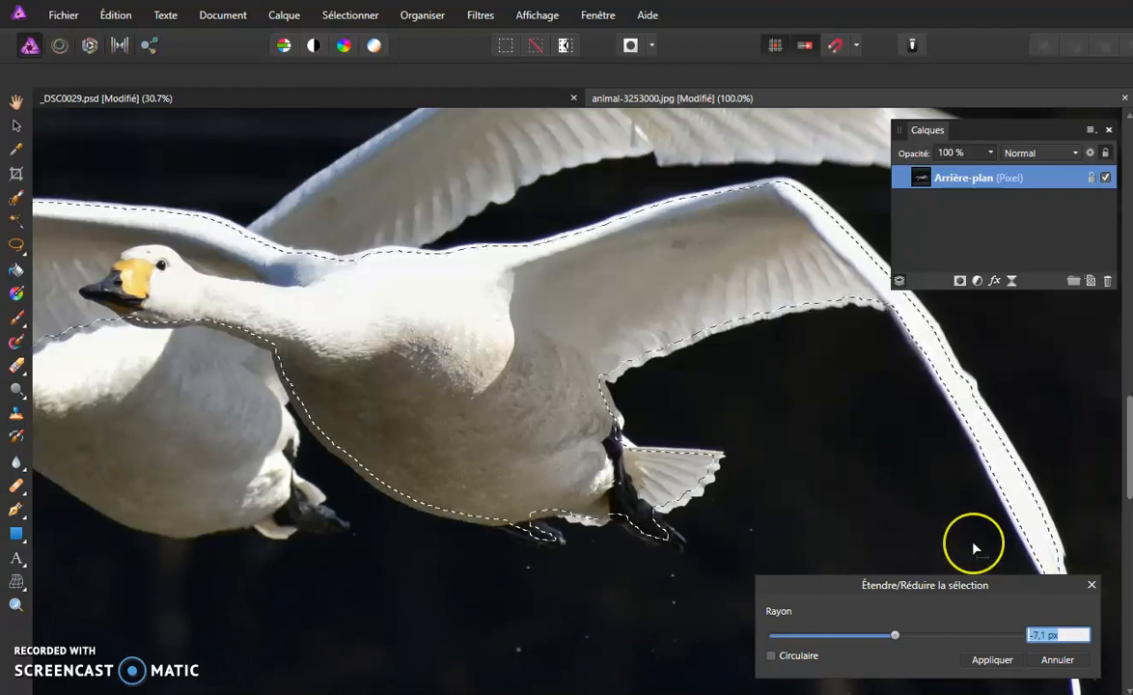
type("-2")
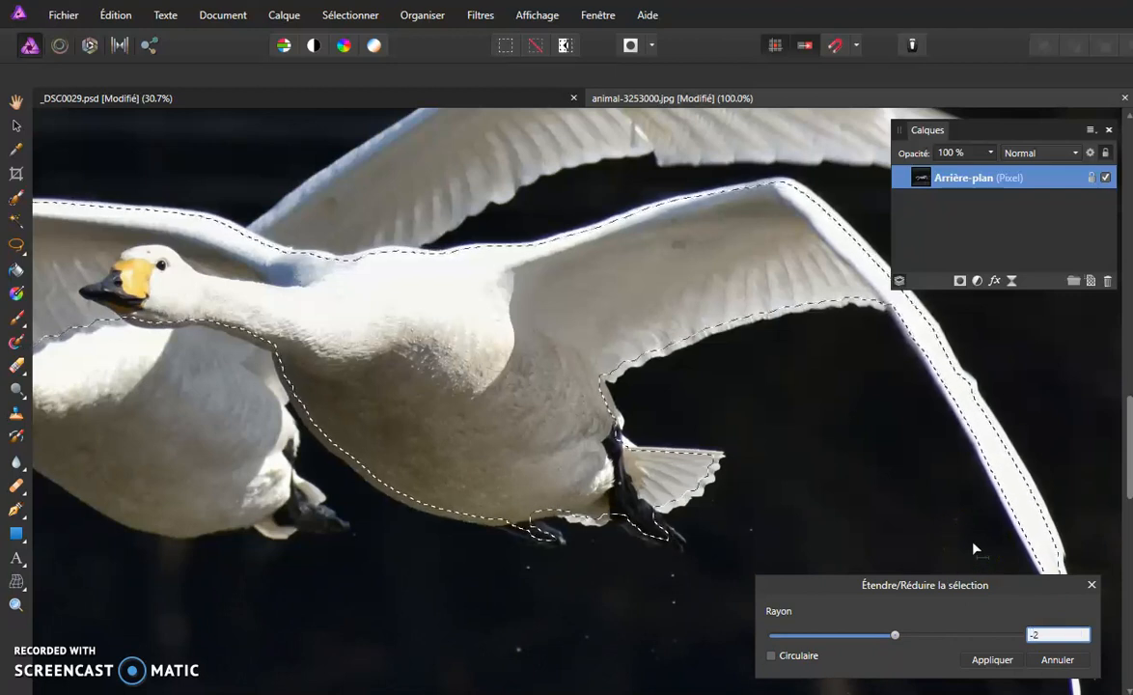
key("Return")
left_click(1051, 634)
type("-3")
key("Return")
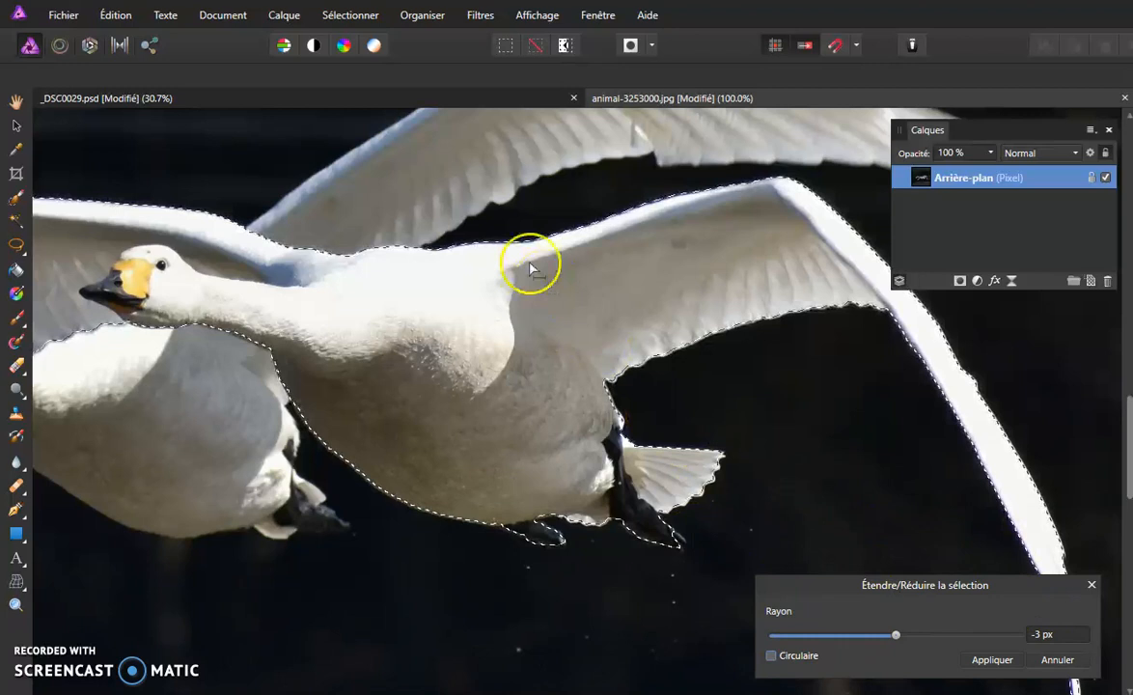
left_click(988, 662)
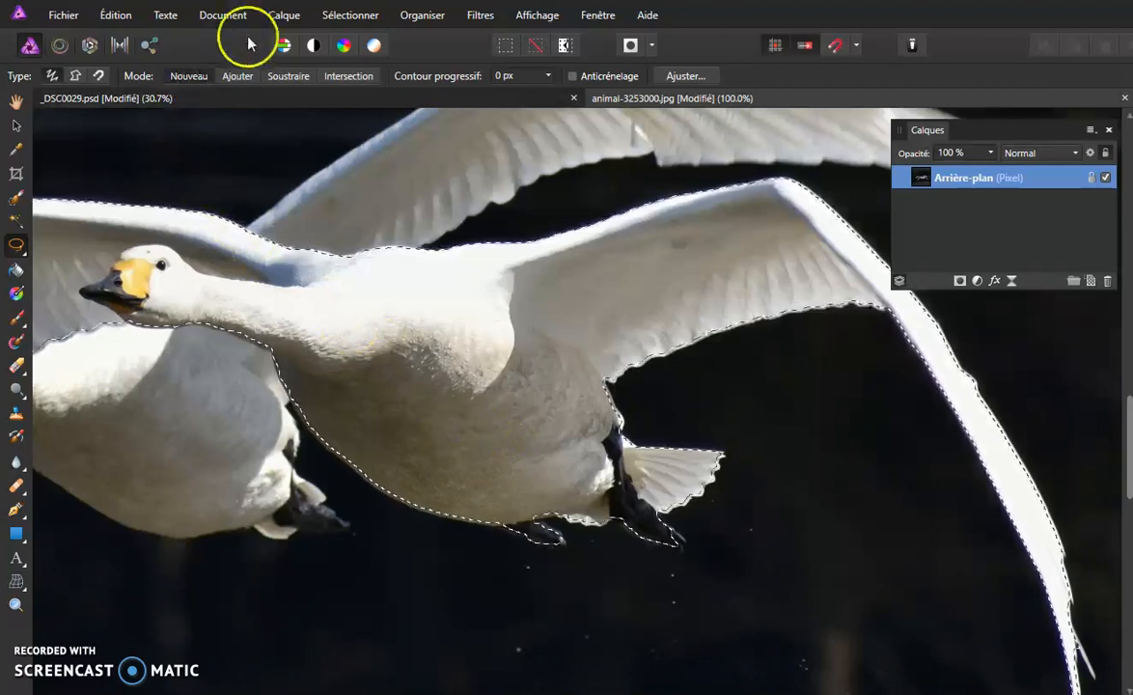
- Smooth the swan selection with a radius of 1 px
left_click(338, 15)
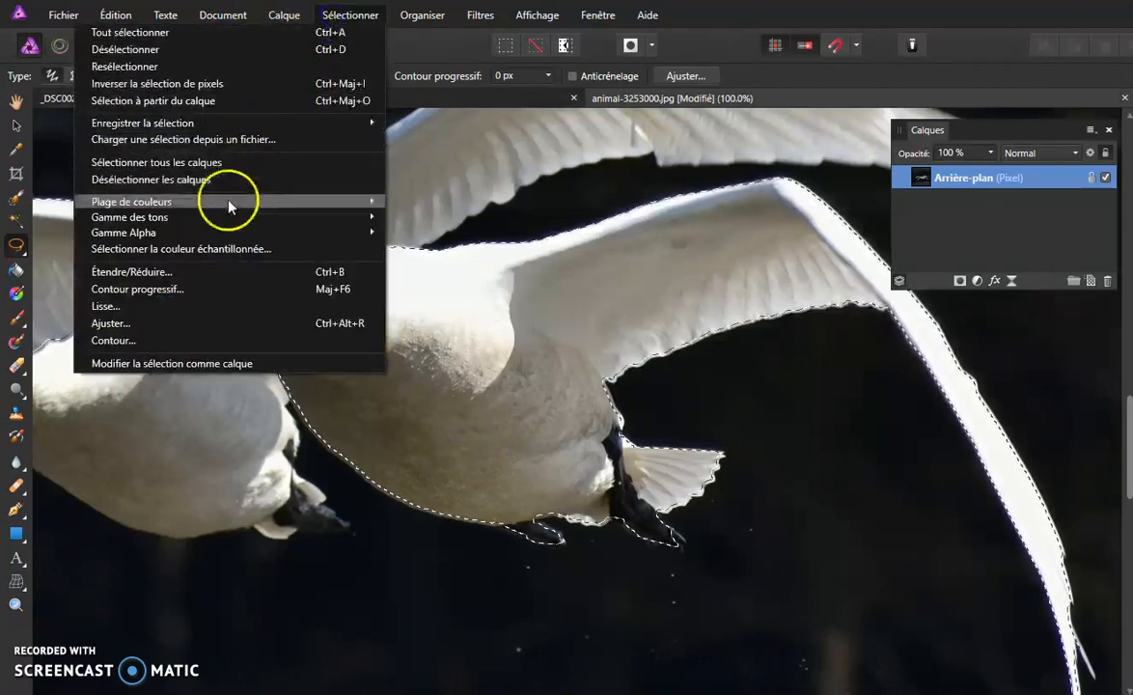
left_click(174, 305)
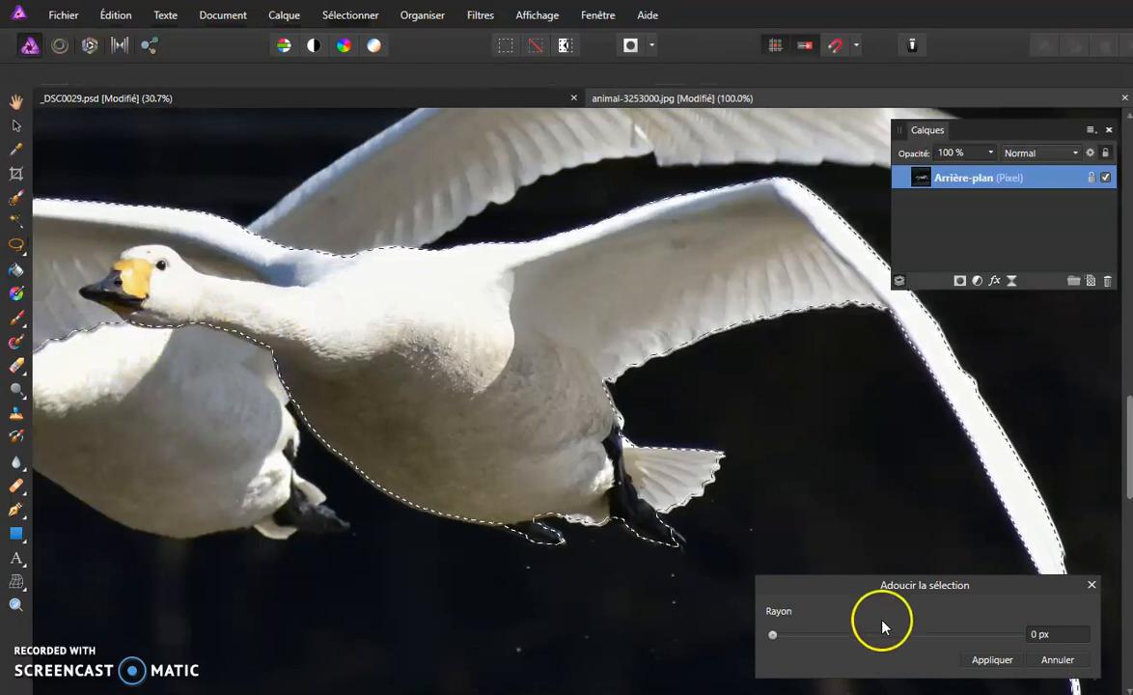
left_click(1042, 633)
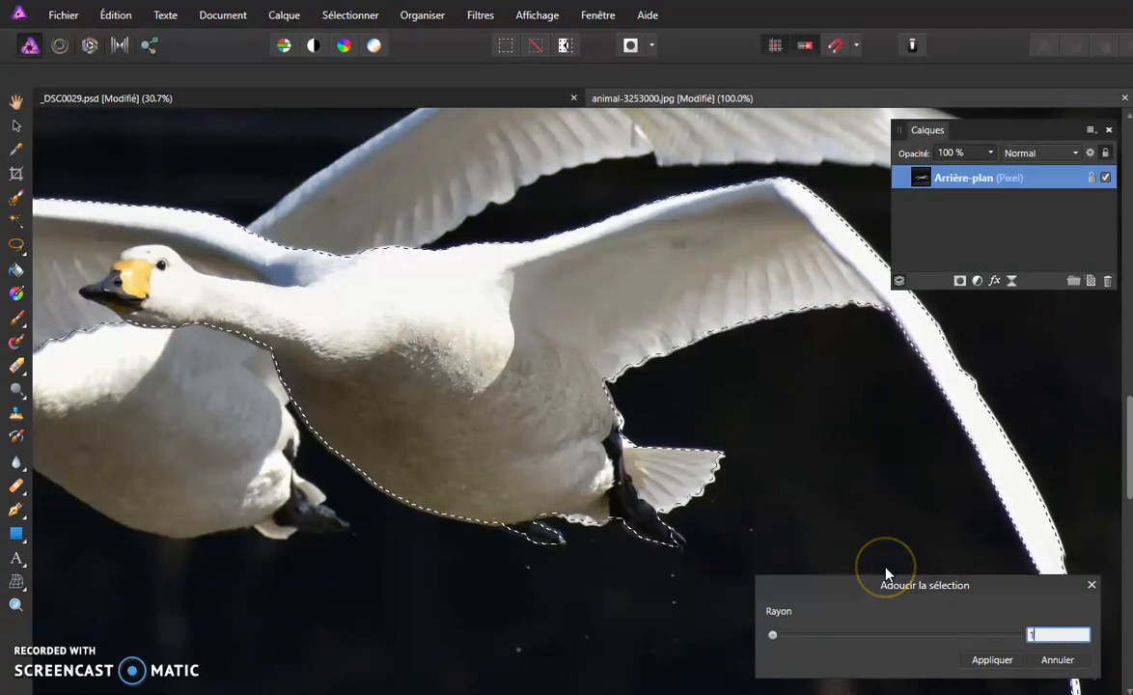
type("1")
left_click(989, 660)
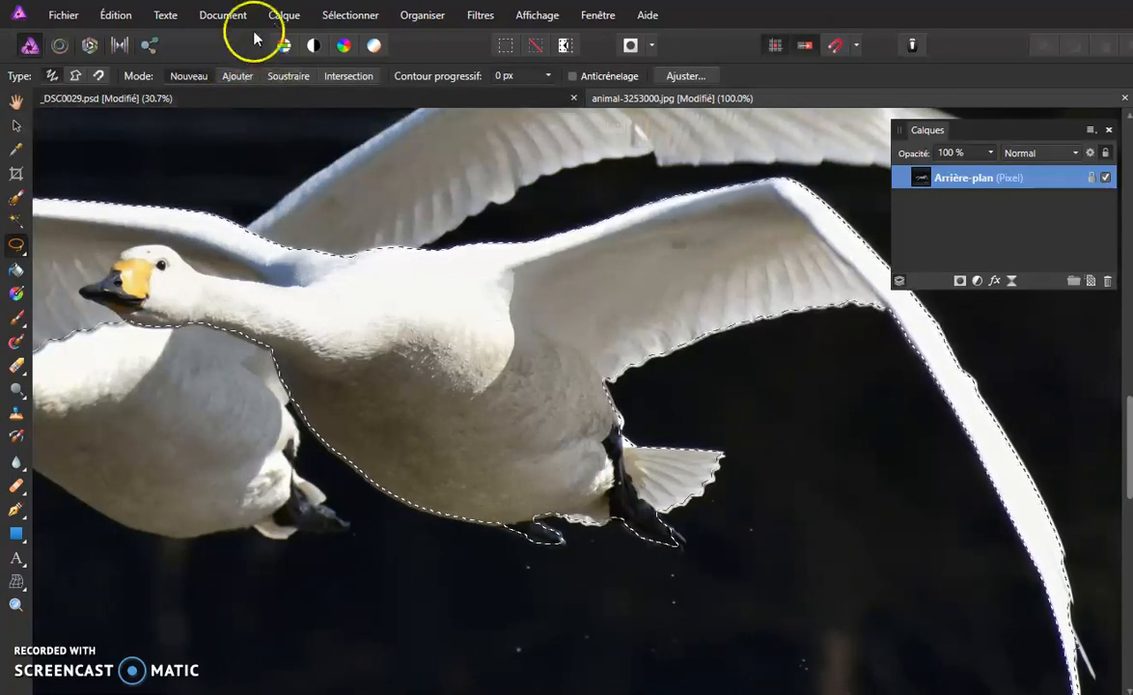
- Feather the swan selection's edge with a radius of 1 px
left_click(349, 14)
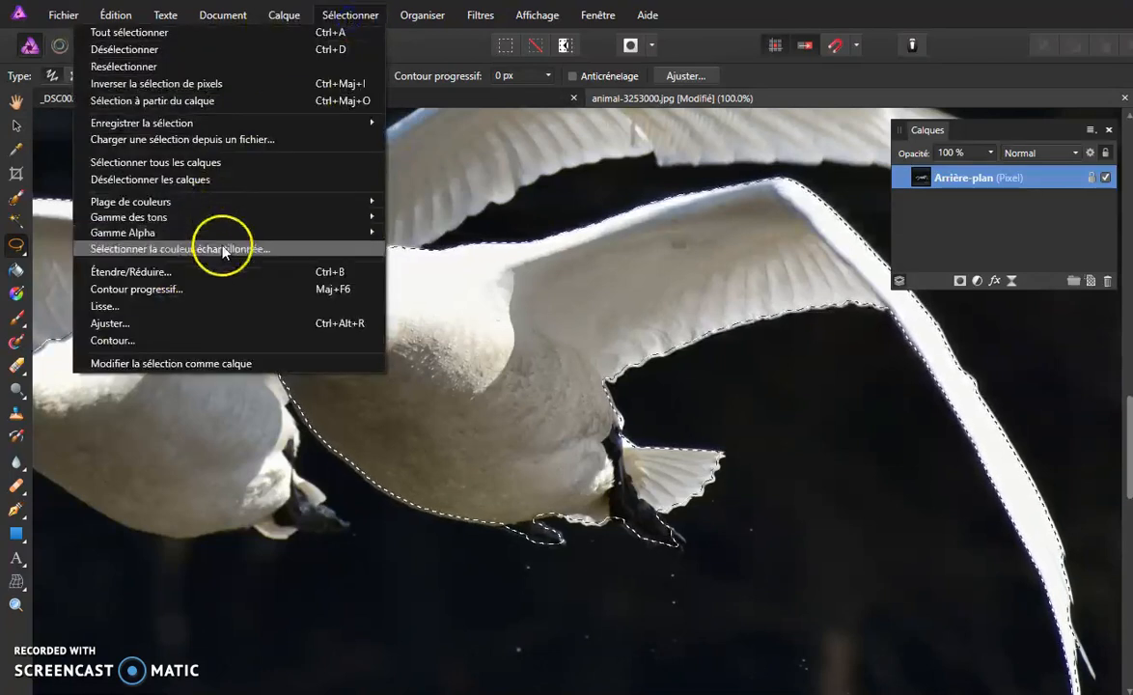
left_click(205, 288)
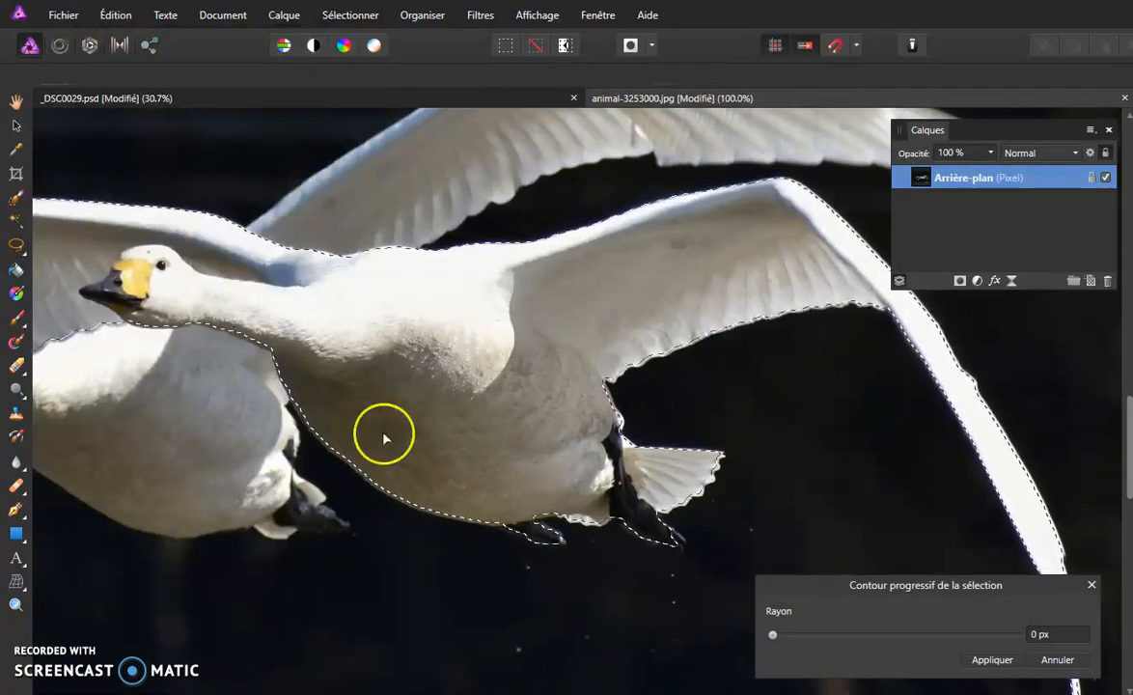
left_click(1062, 634)
type("1")
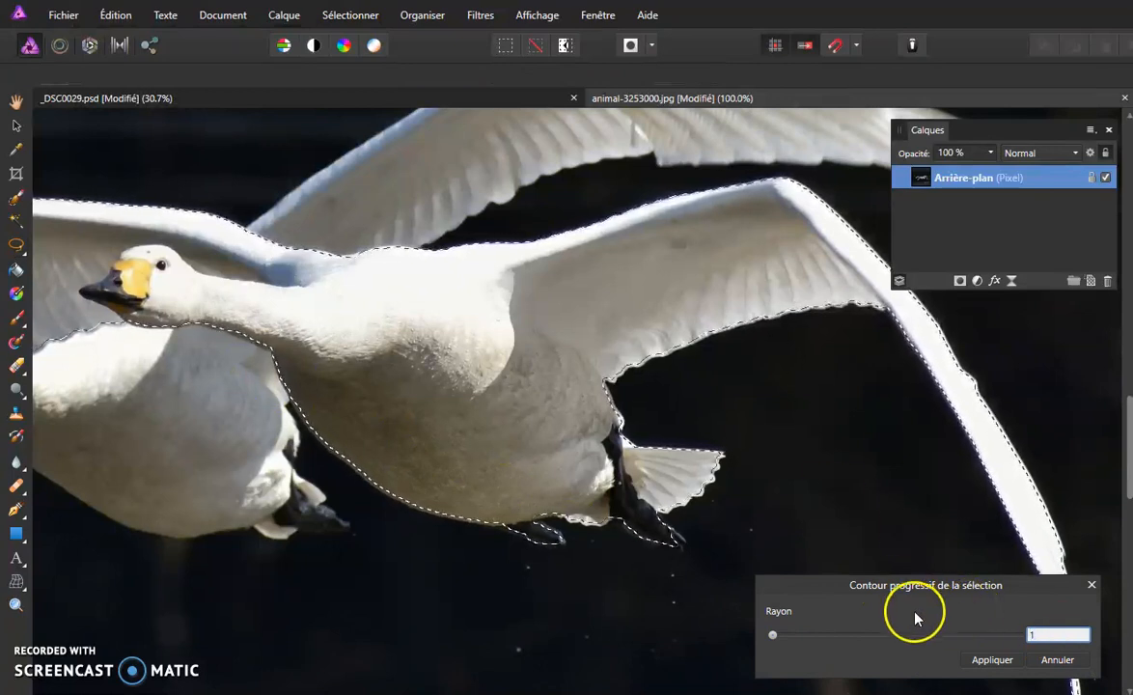
left_click(988, 662)
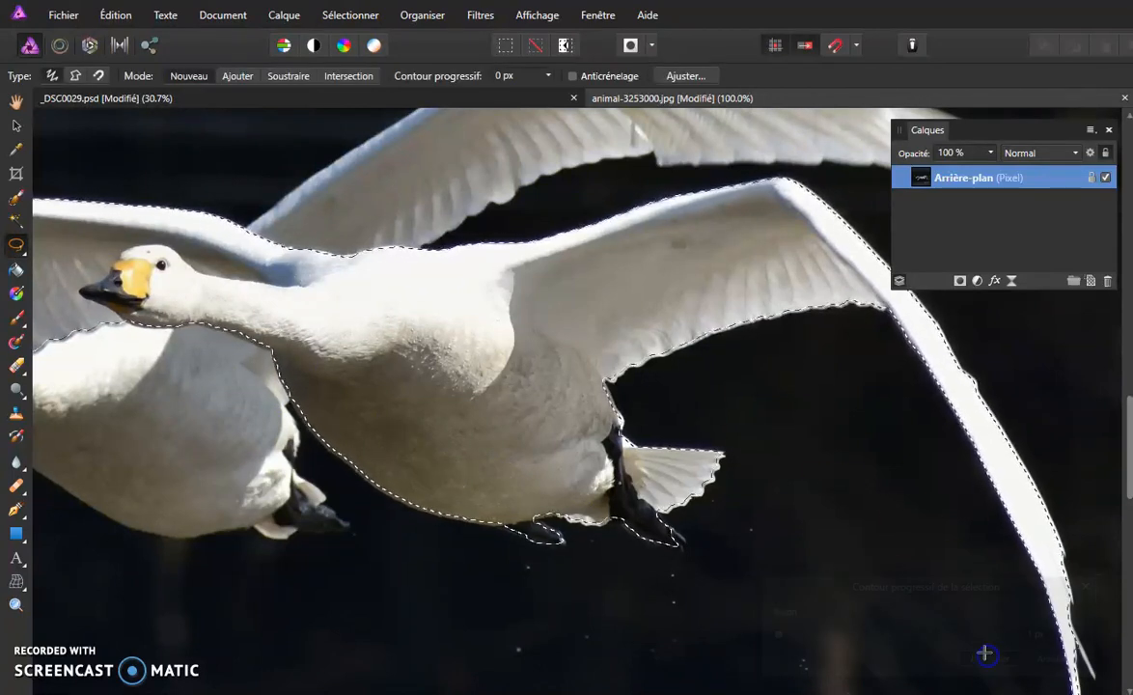
- Copy the selected swan and paste it into the lake photo _DSC0029.psd as a new layer
key("ctrl+0")
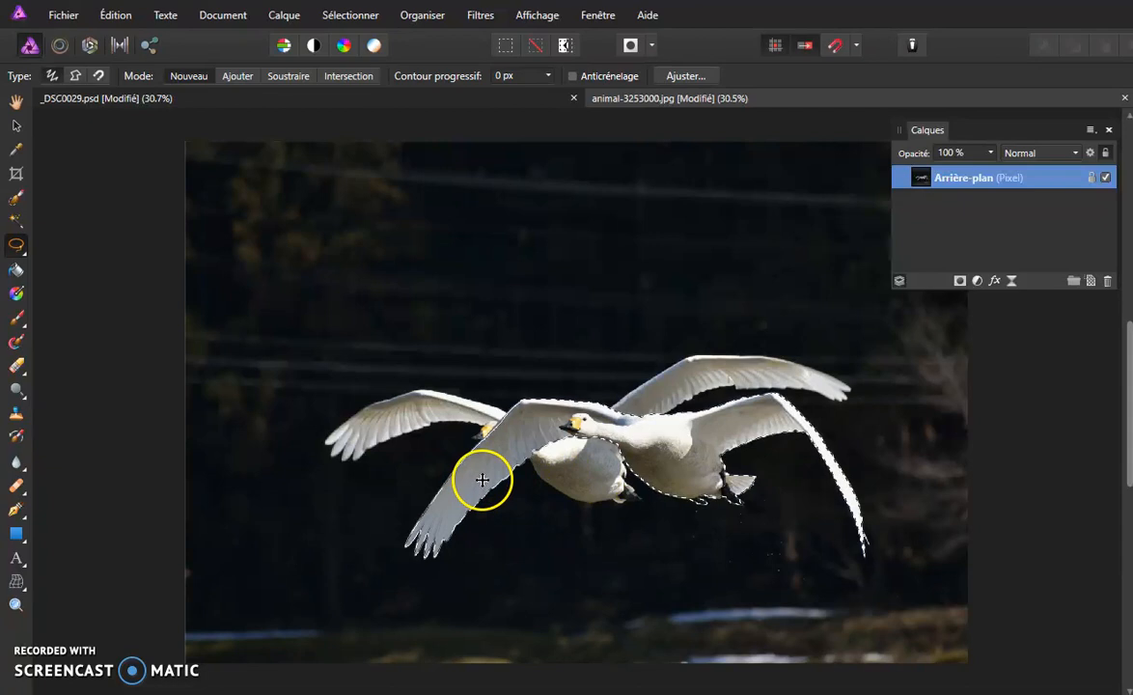
left_click(337, 17)
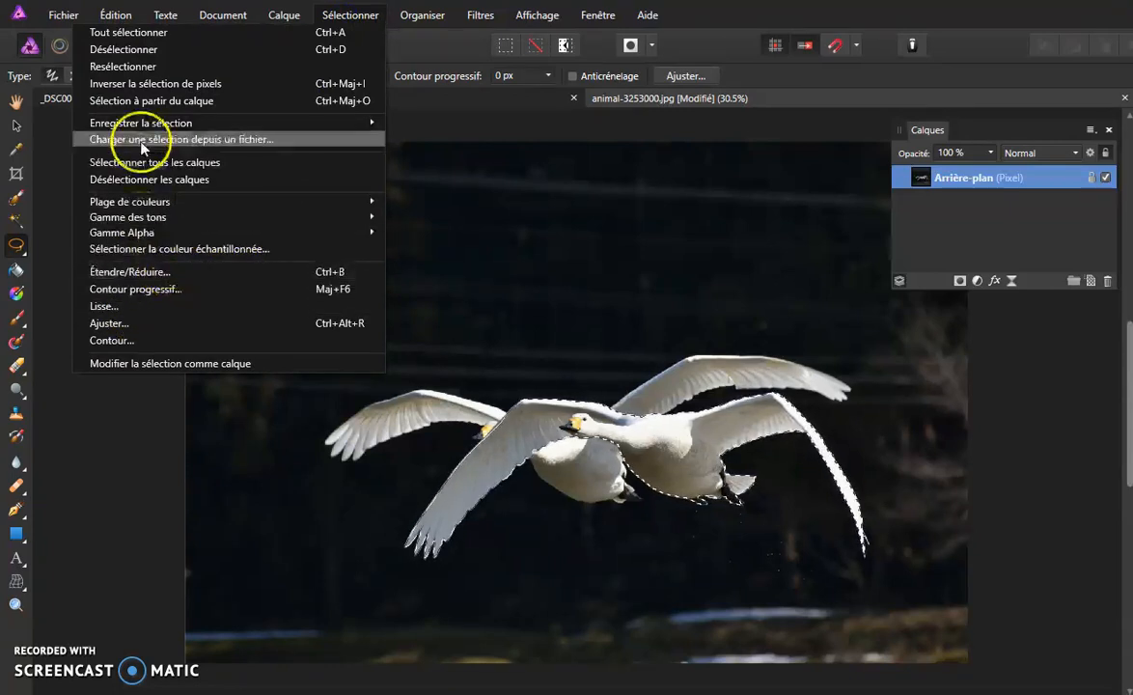
mouse_move(120, 126)
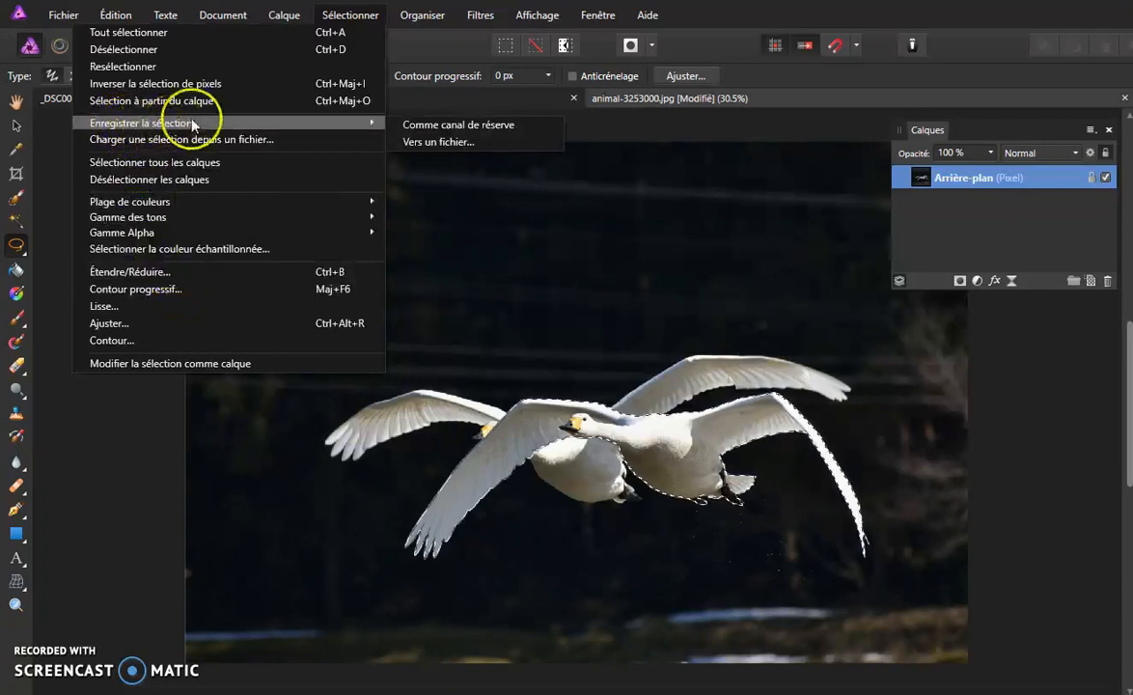
mouse_move(116, 17)
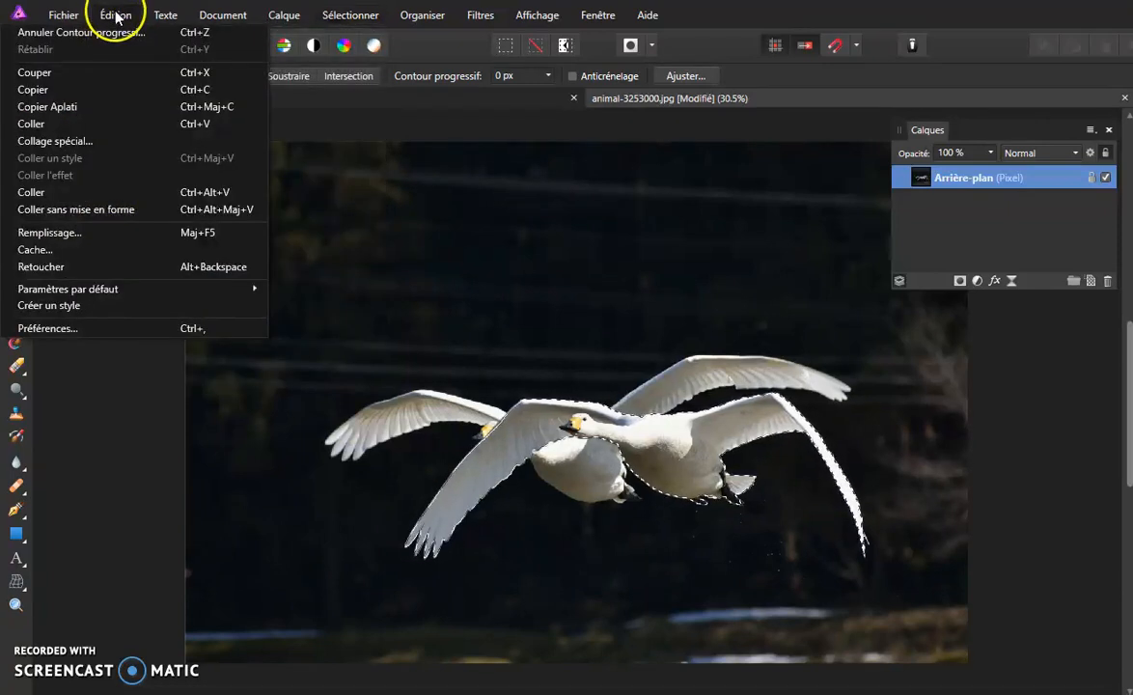
left_click(54, 92)
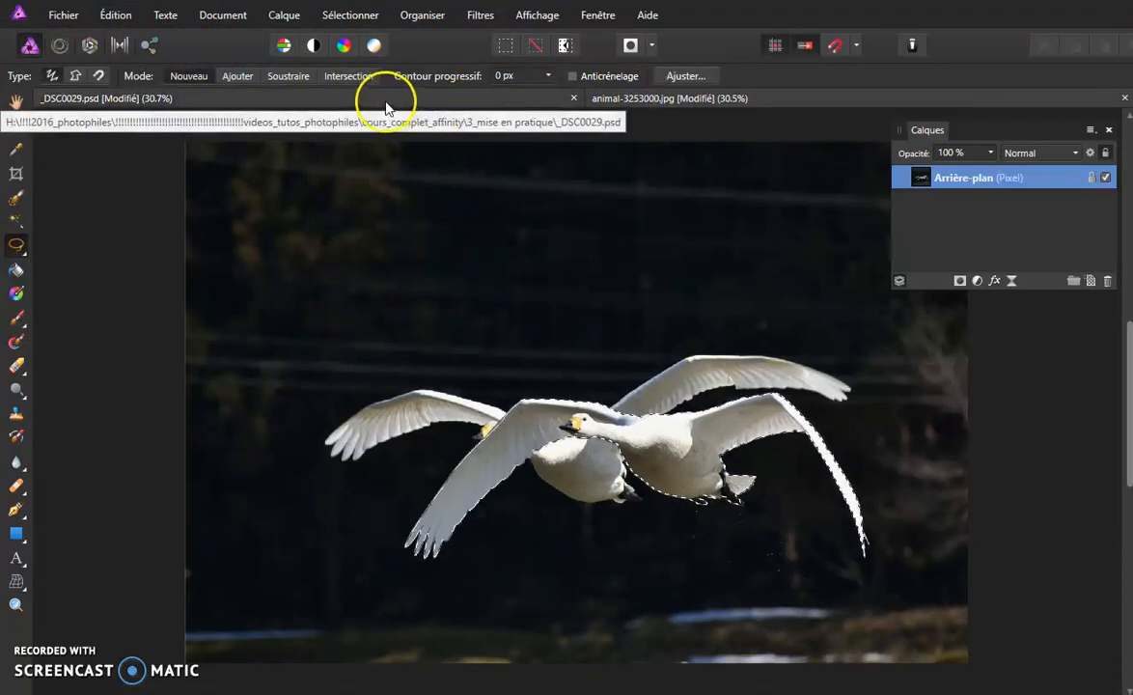
left_click(385, 101)
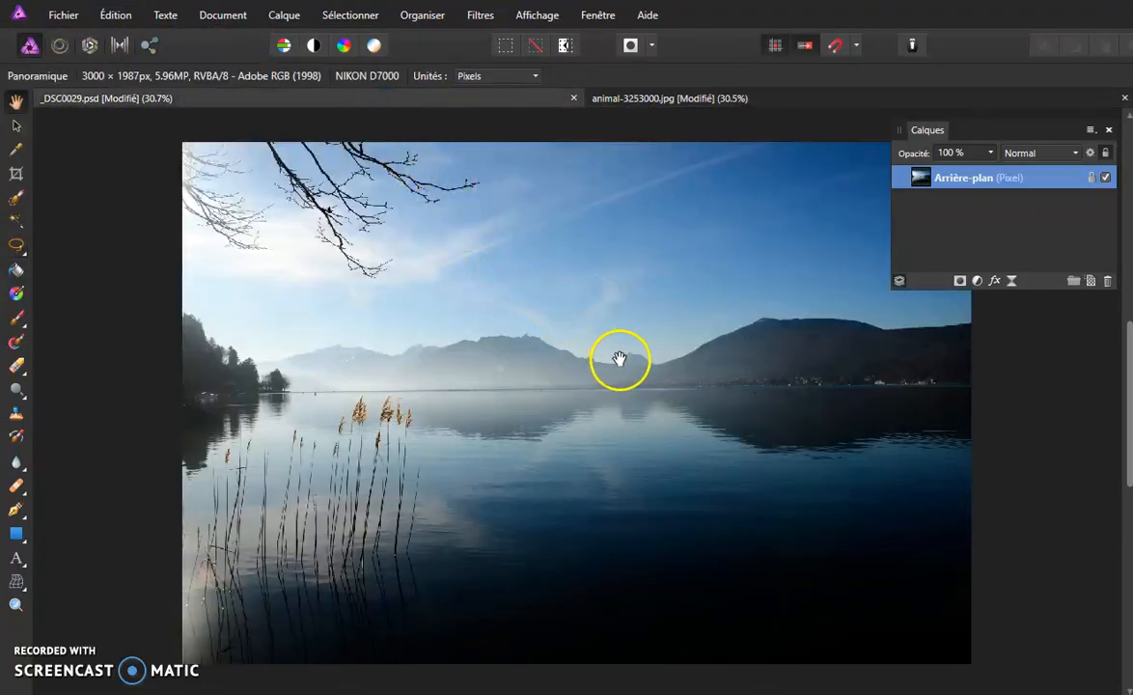
key("ctrl+v")
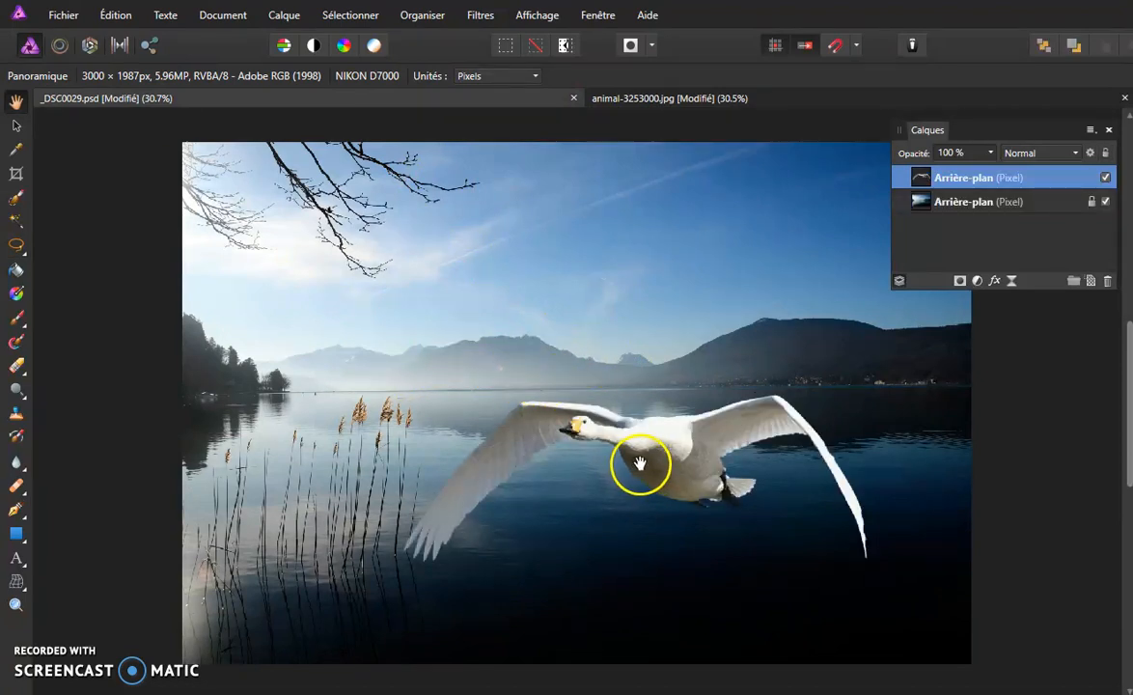
- Move the pasted swan up over the lake's horizon and scale it down slightly
left_click(15, 124)
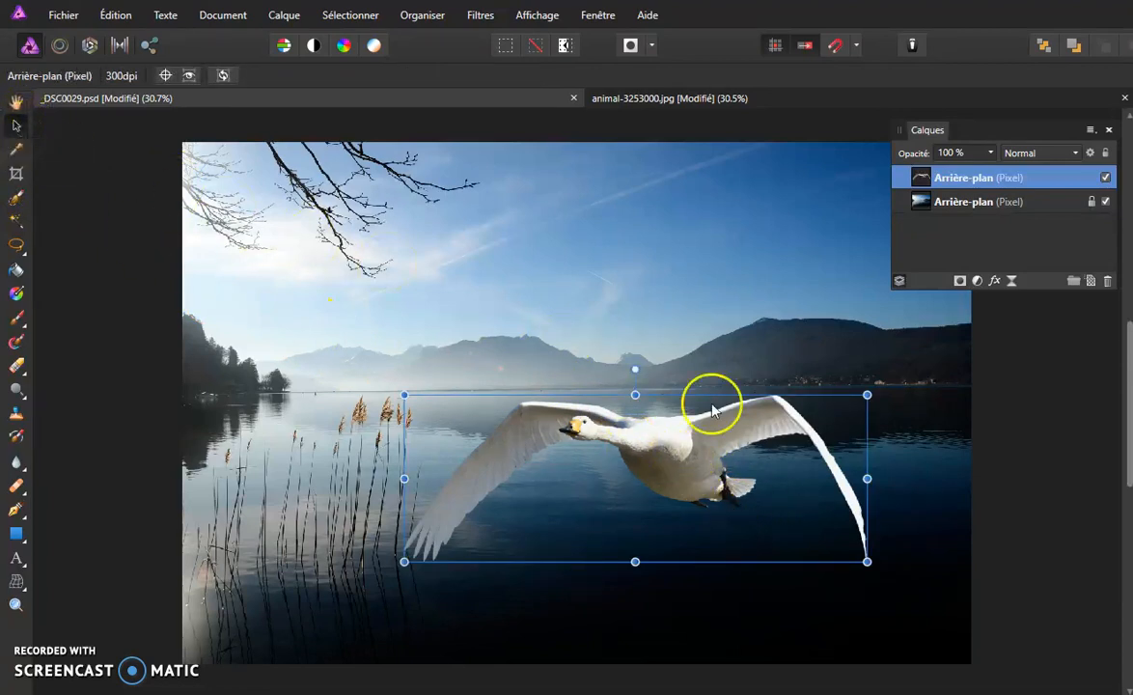
left_click_drag(680, 463, 691, 403)
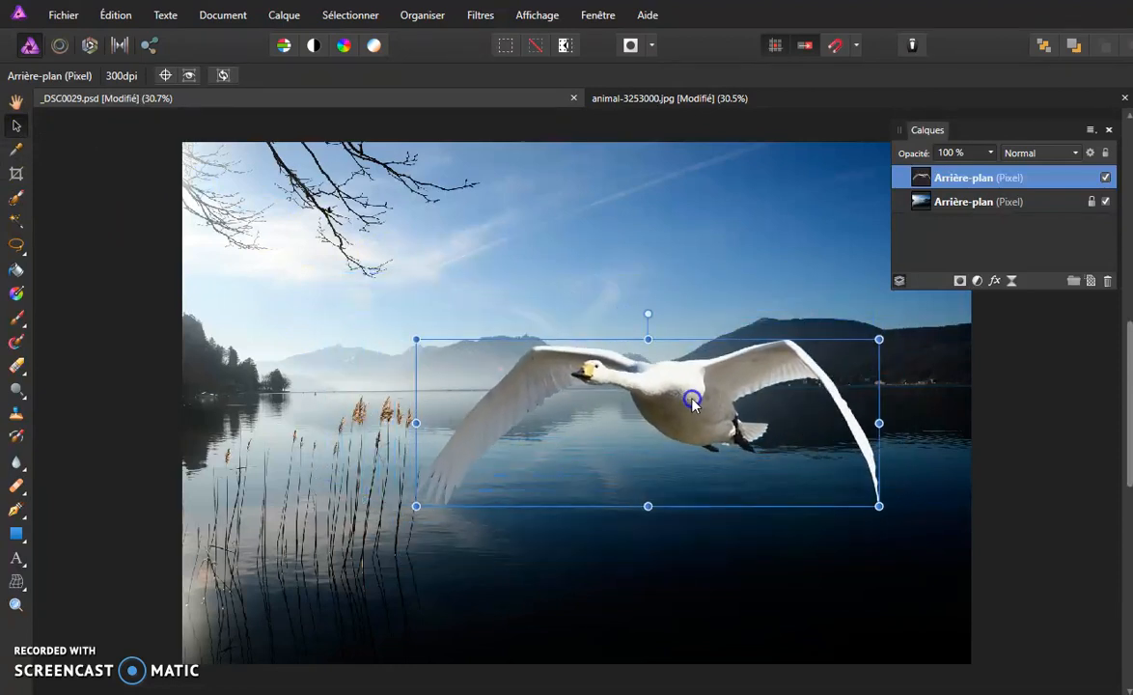
left_click_drag(878, 339, 842, 350)
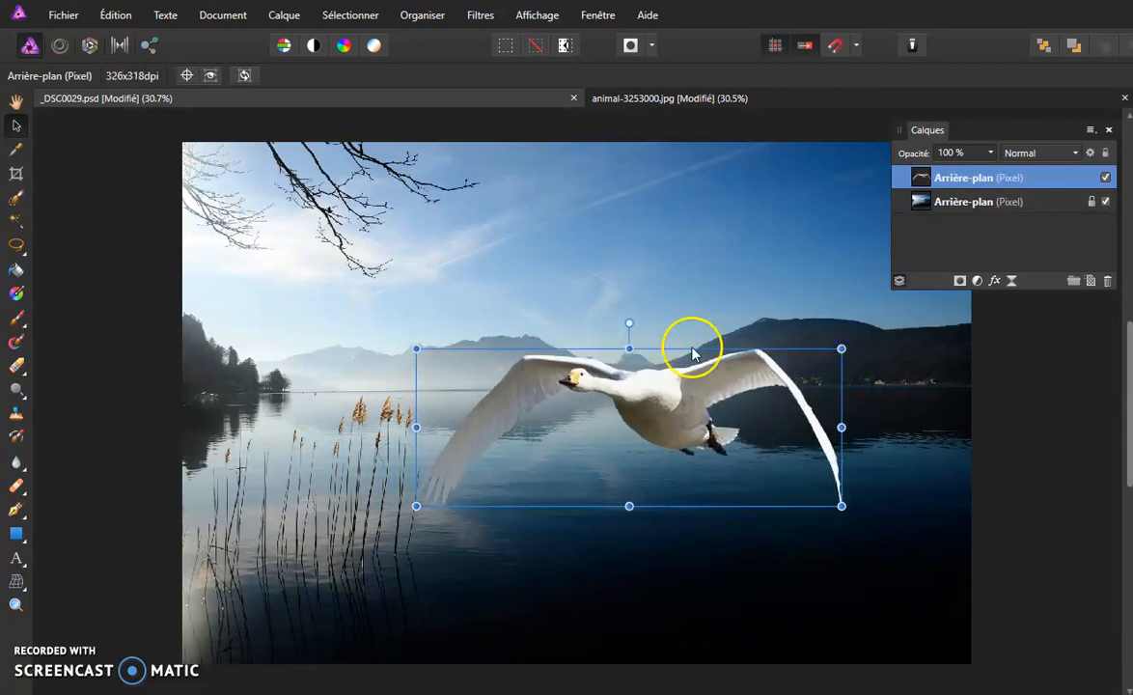
- Raise the swan against the mountains, trying a counterclockwise tilt and rotating it back to level
left_click_drag(634, 320, 598, 303)
left_click_drag(673, 405, 704, 356)
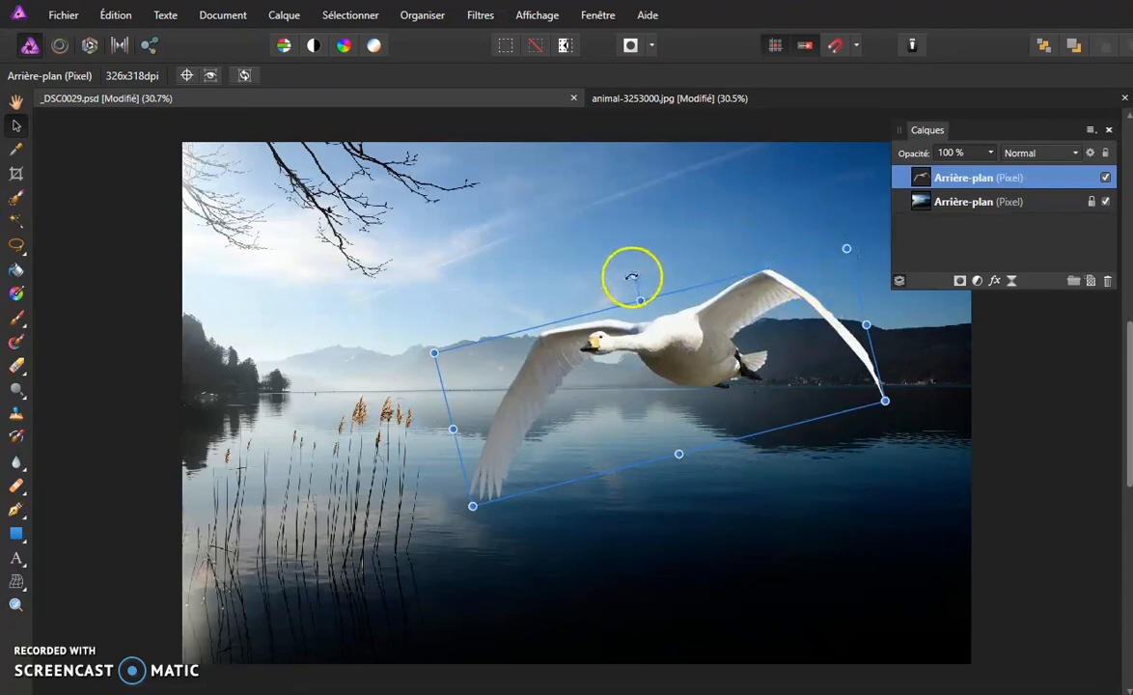
left_click_drag(634, 273, 661, 259)
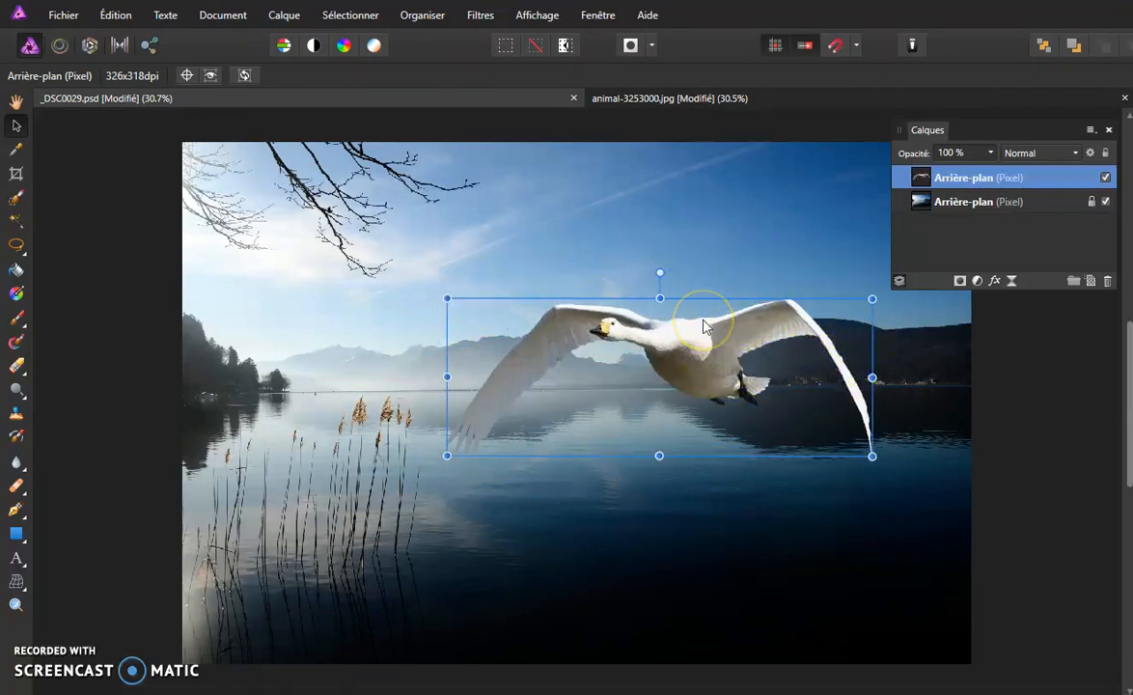
- Check the swan's cutout edges up close, and shift the swan slightly down and to the right over the lake
scroll(704, 326, "up", 2)
scroll(705, 326, "up", 2)
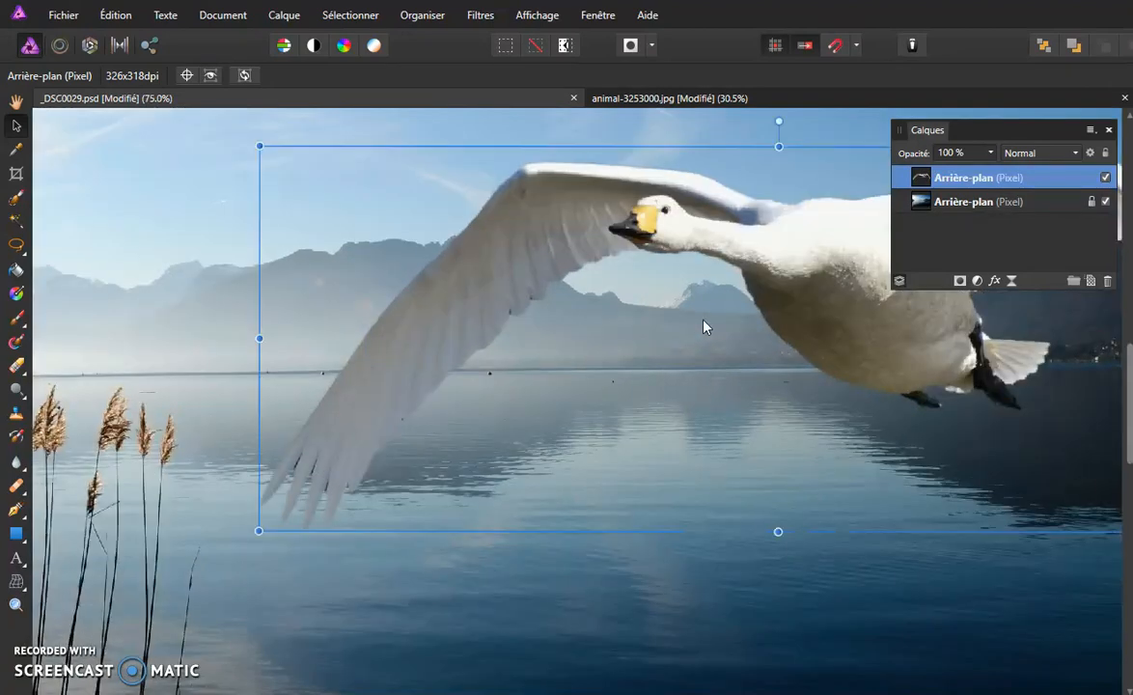
left_click_drag(885, 397, 583, 522)
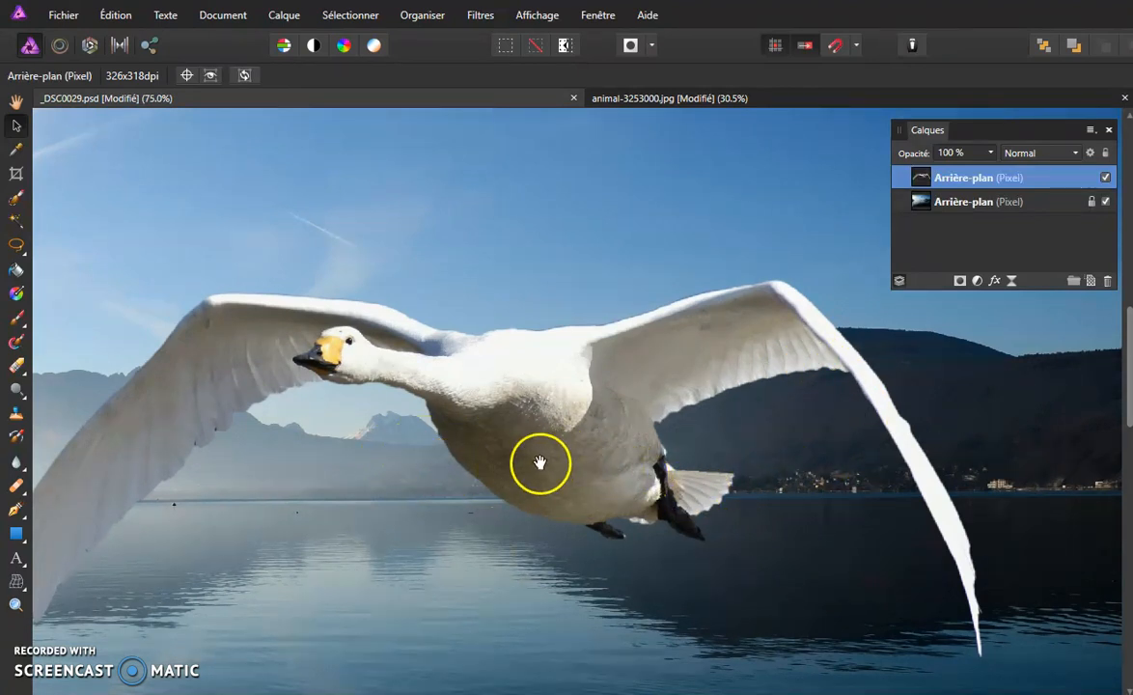
scroll(514, 407, "down", 2)
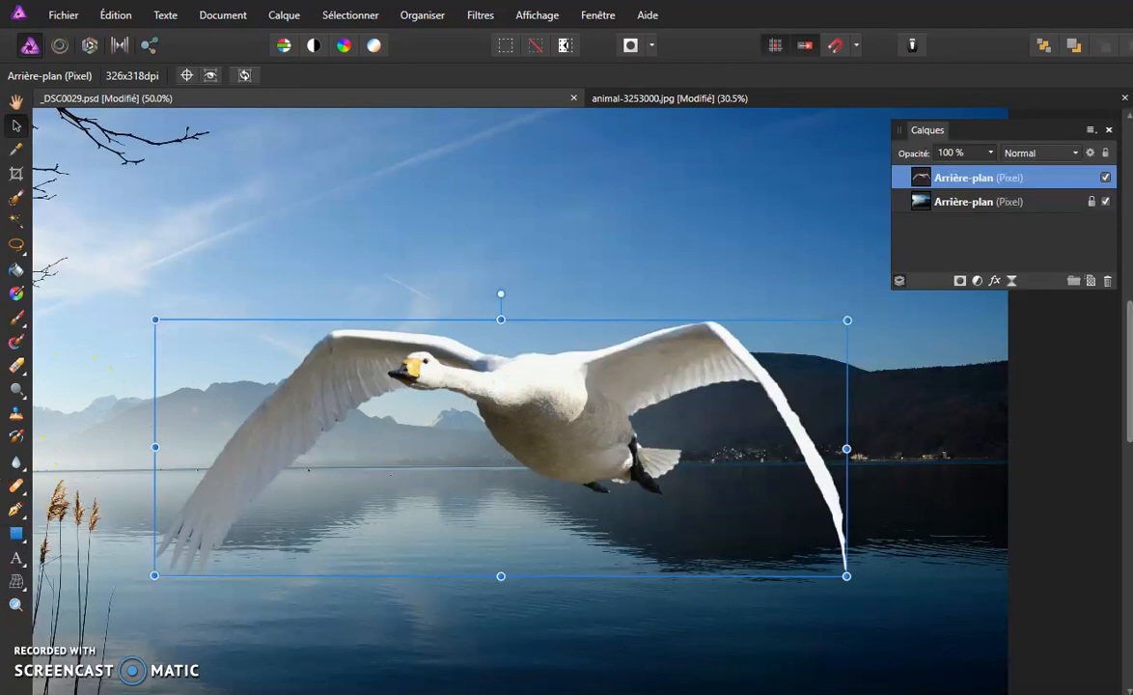
key("ctrl+minus")
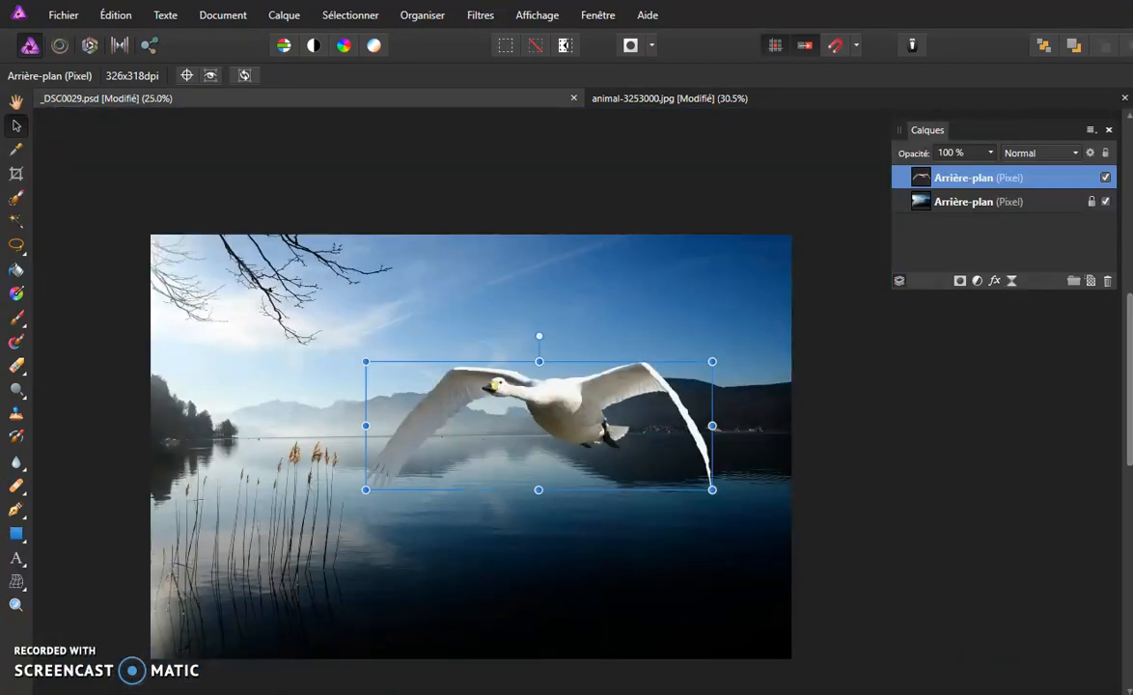
left_click_drag(565, 416, 588, 437)
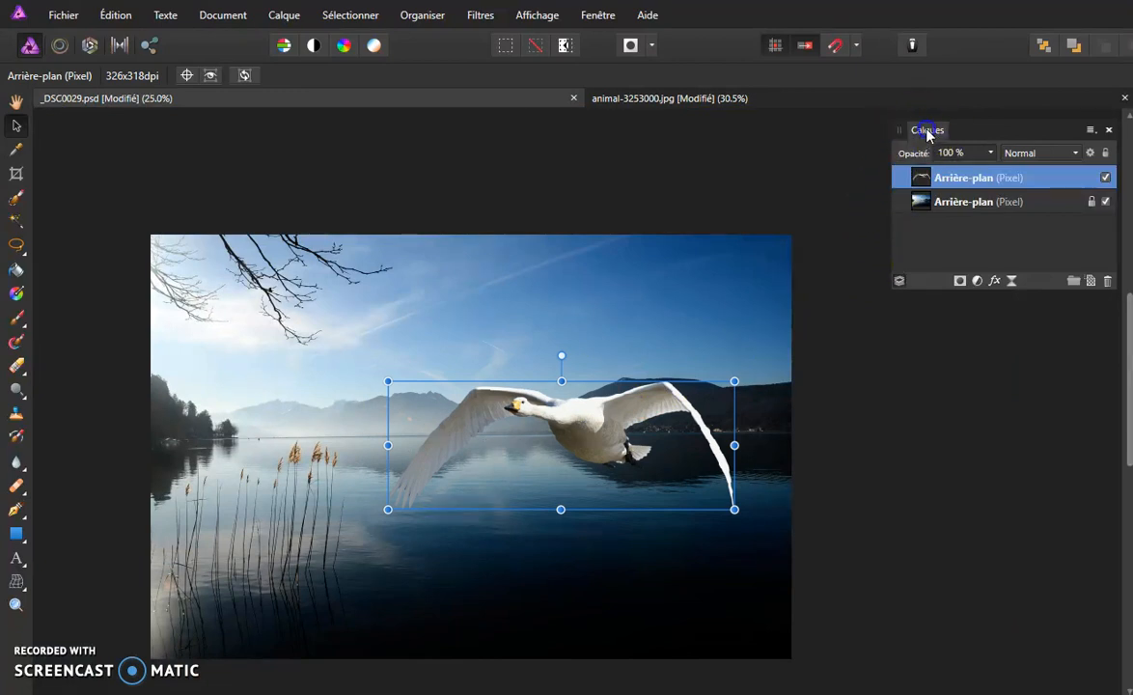
- Hide and show the swan layer twice to compare the lake photo with and without the swan
left_click_drag(926, 132, 923, 133)
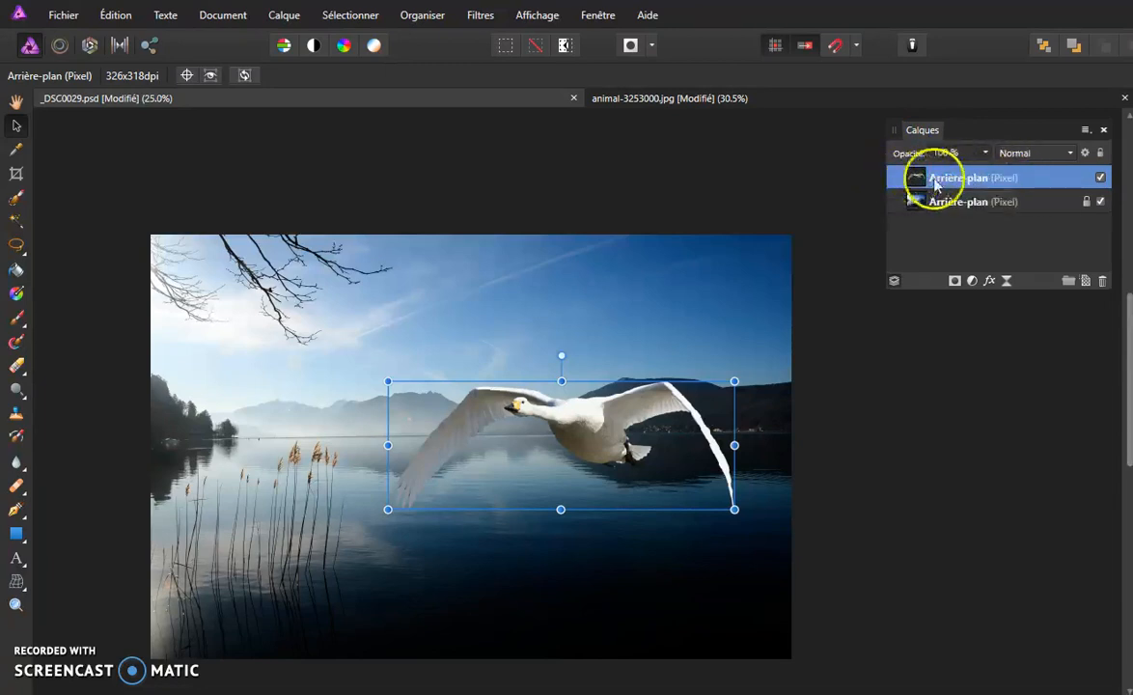
left_click(1100, 177)
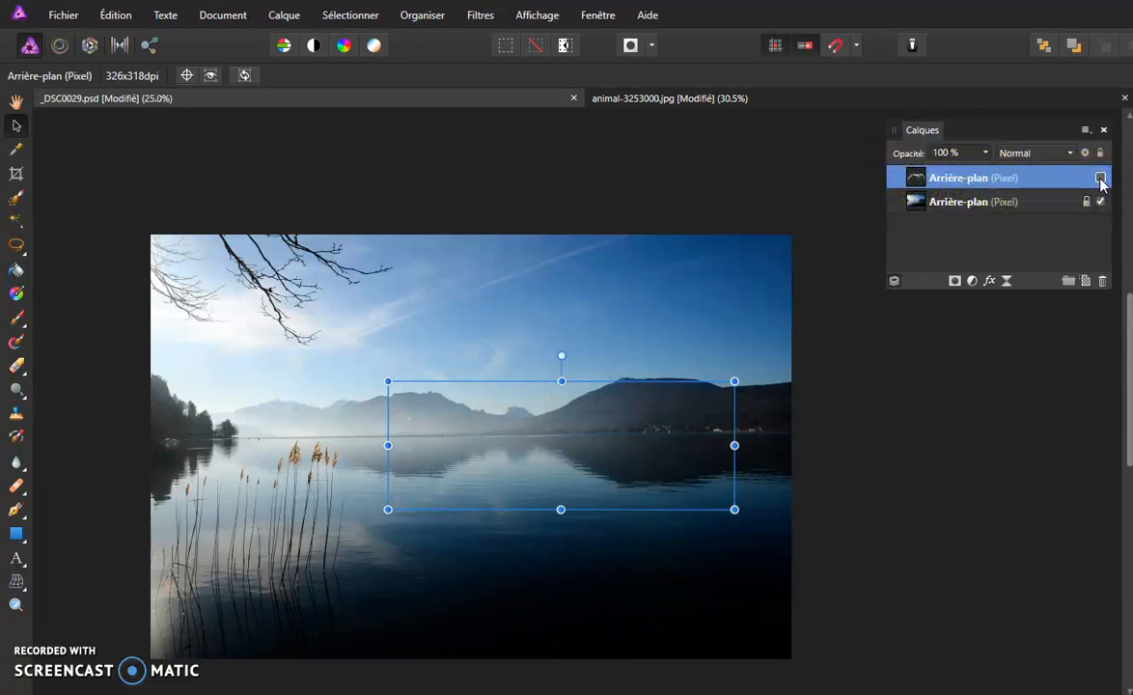
left_click(1100, 177)
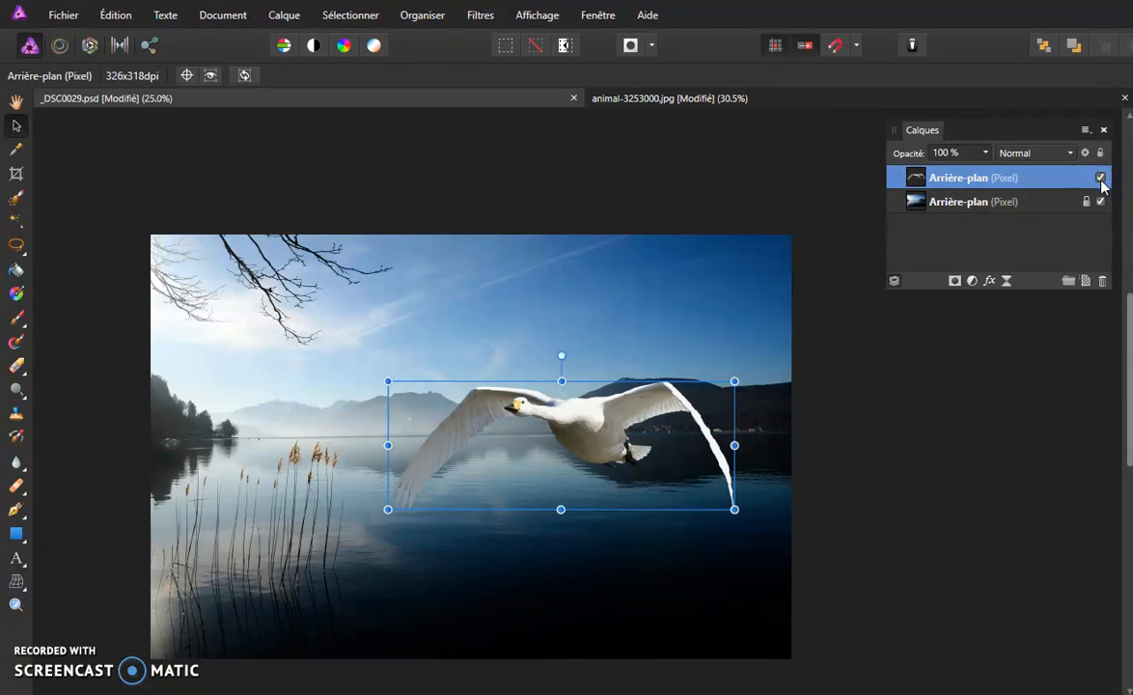
left_click(1100, 177)
left_click(1100, 178)
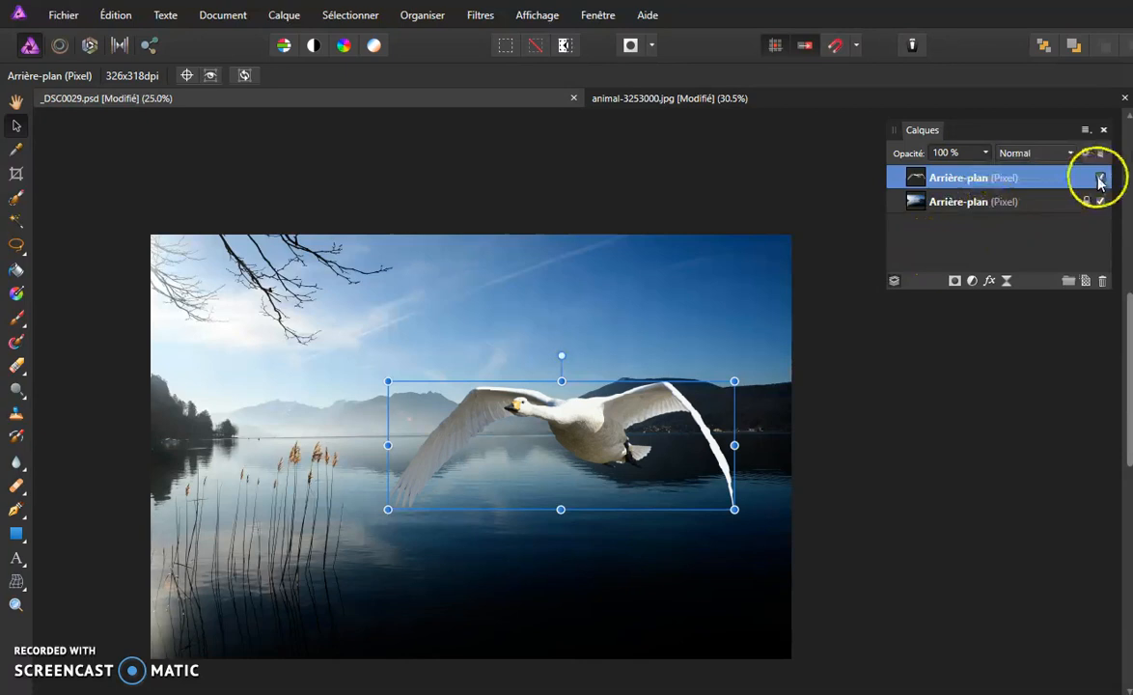
- Lower the swan slightly toward the water, and switch to the Hand tool to view the composite without transform handles
left_click_drag(585, 446, 585, 468)
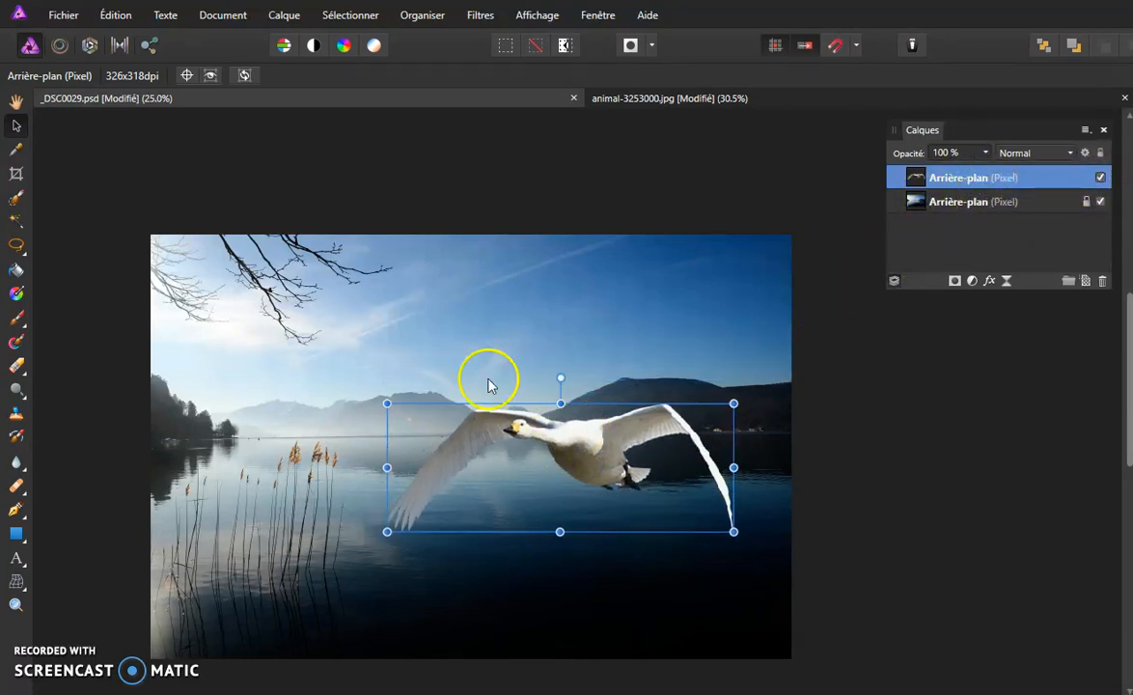
left_click(16, 101)
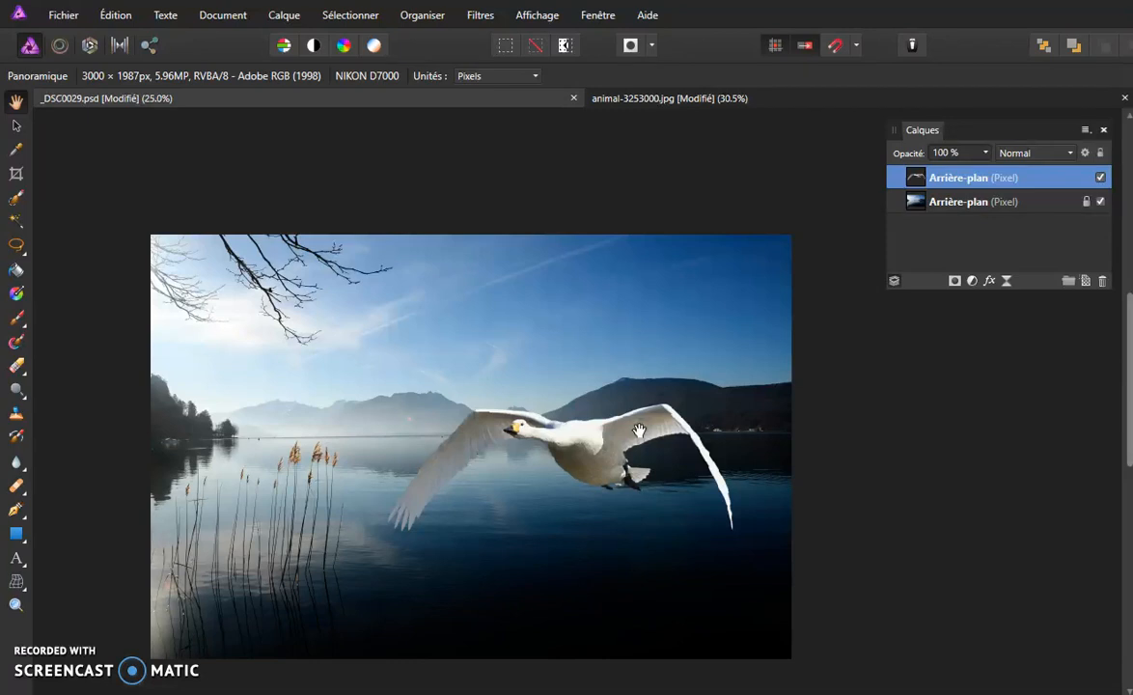
mouse_move(382, 472)
left_mouse_down()
mouse_move(507, 420)
mouse_move(477, 398)
mouse_move(422, 459)
mouse_move(392, 504)
mouse_move(424, 523)
left_mouse_up()
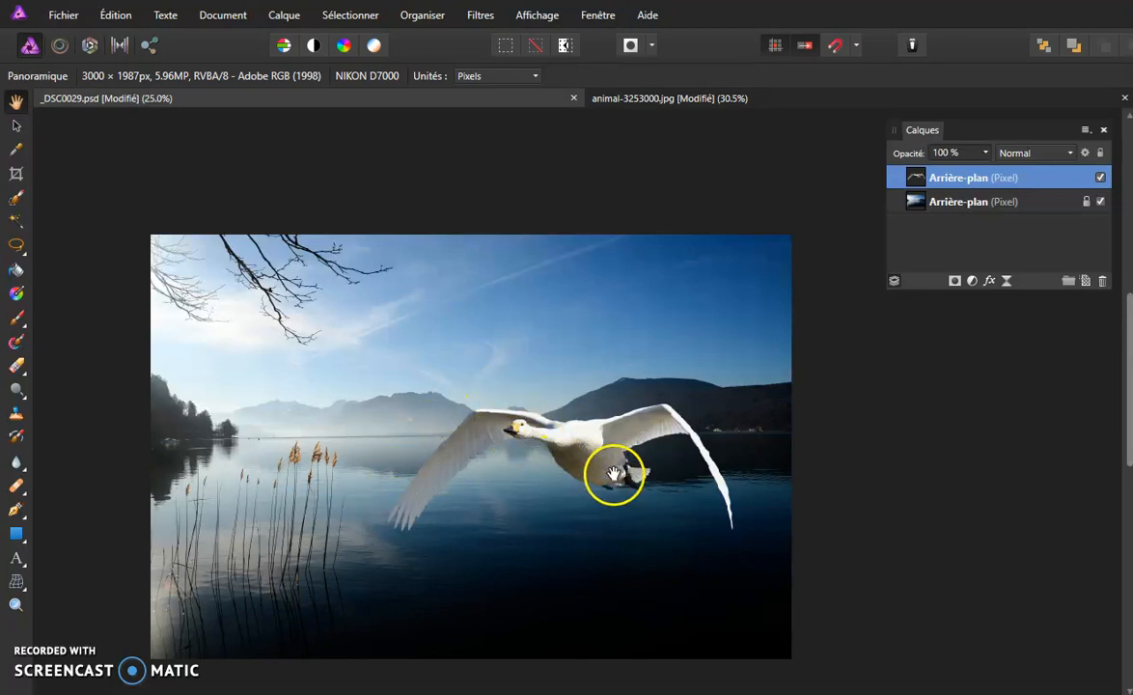